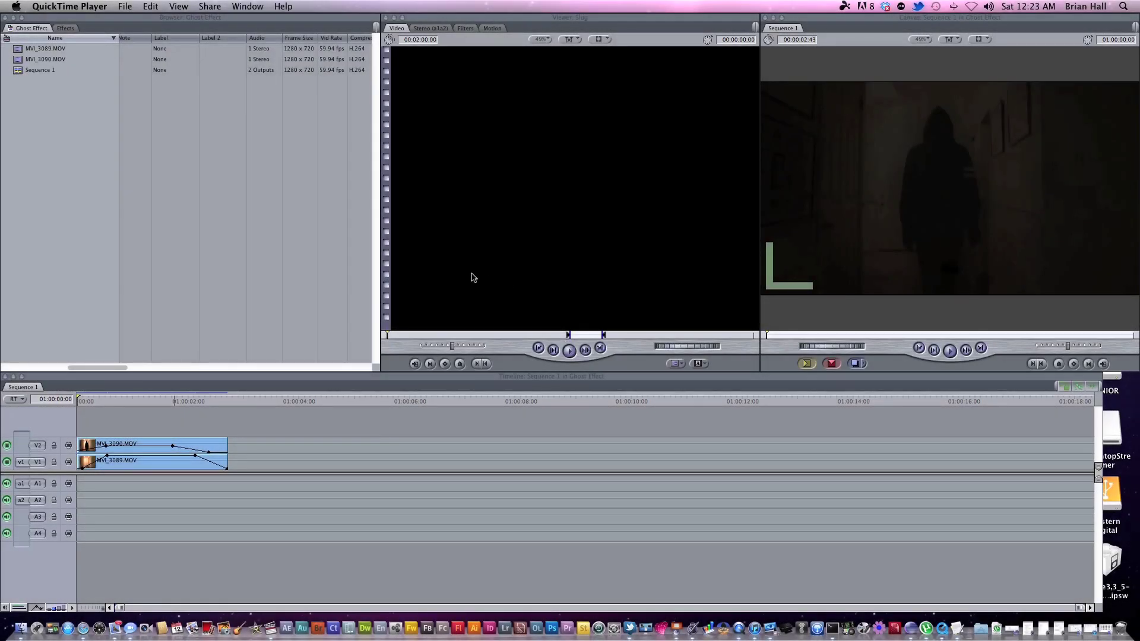
Play and scrub the finished ghost effect in Sequence 1 from the beginning to review it
left_click(86, 402)
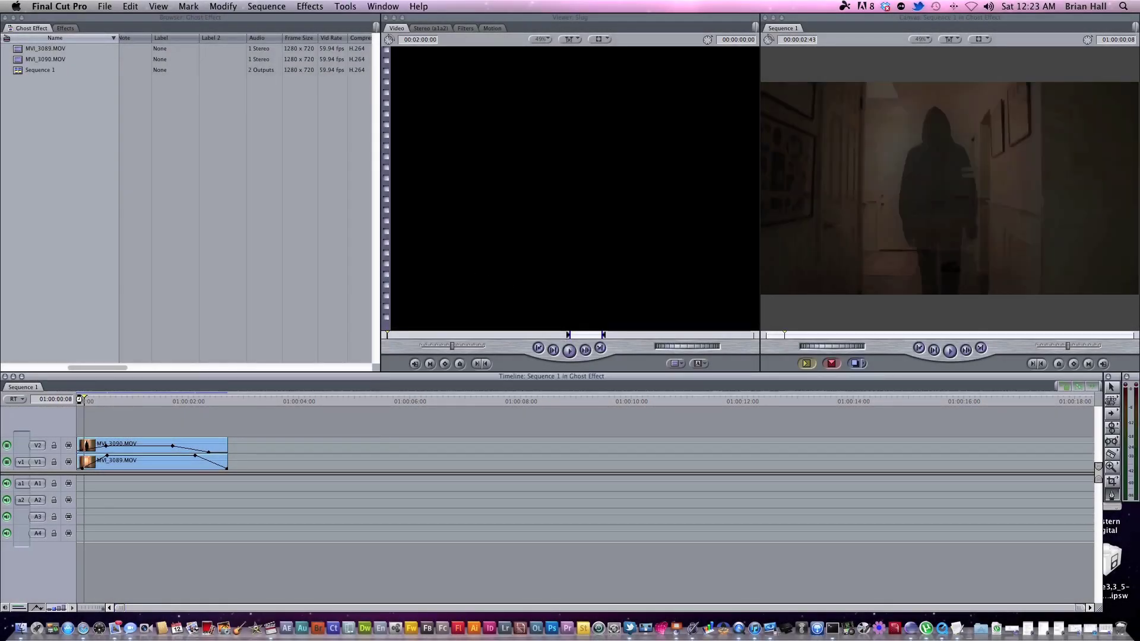
key("Home")
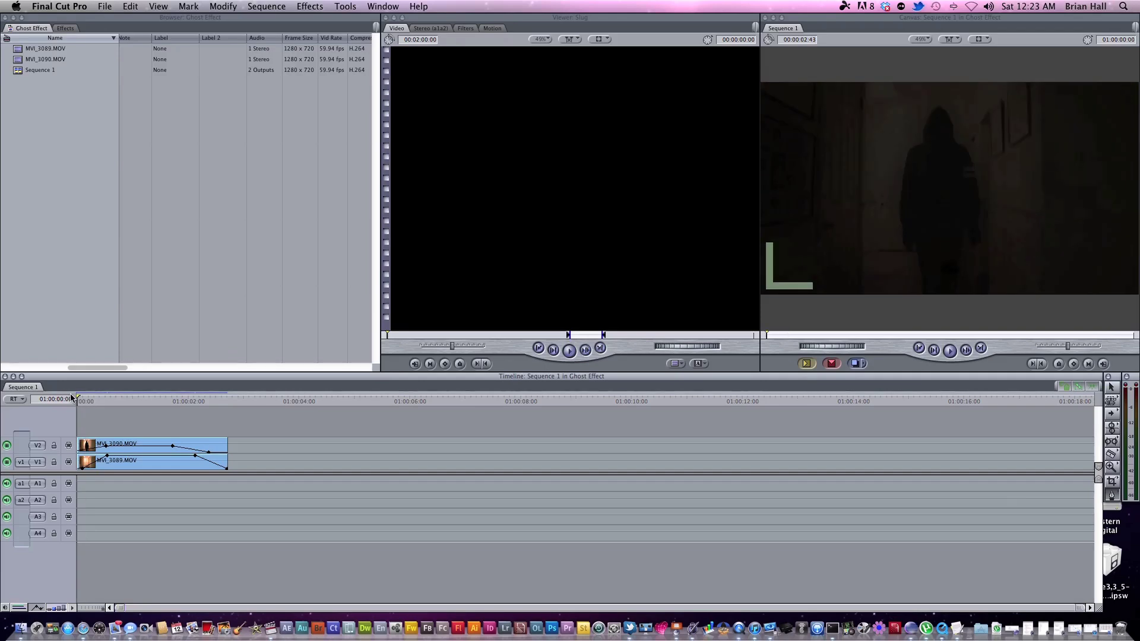
key("space")
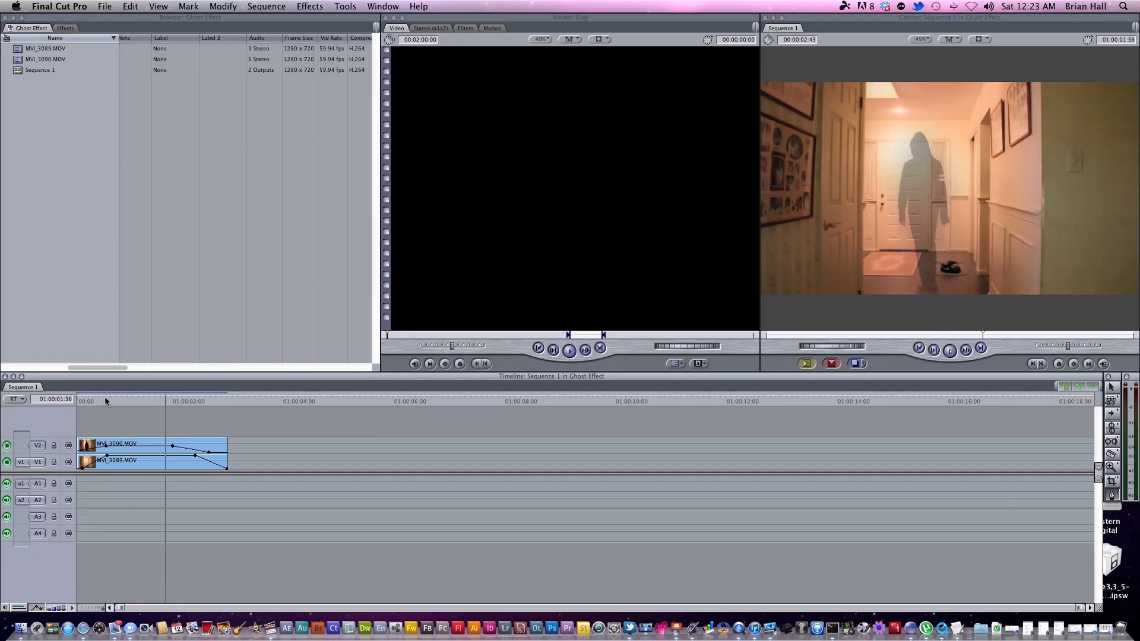
left_click_drag(117, 397, 140, 401)
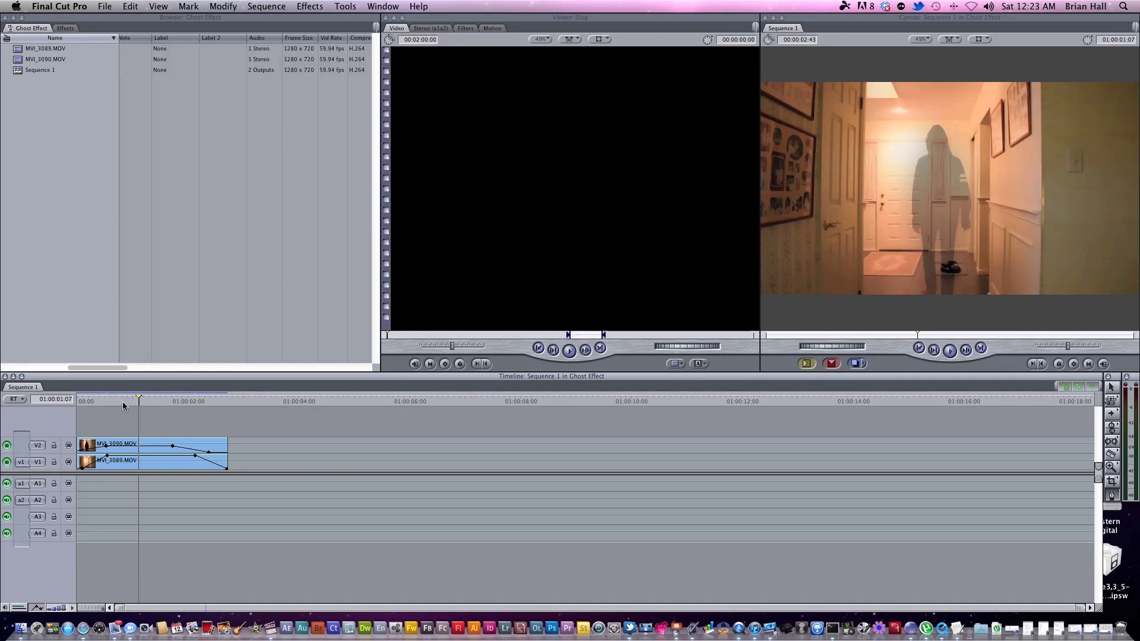
left_click(108, 400)
left_click_drag(117, 402, 89, 399)
key("space")
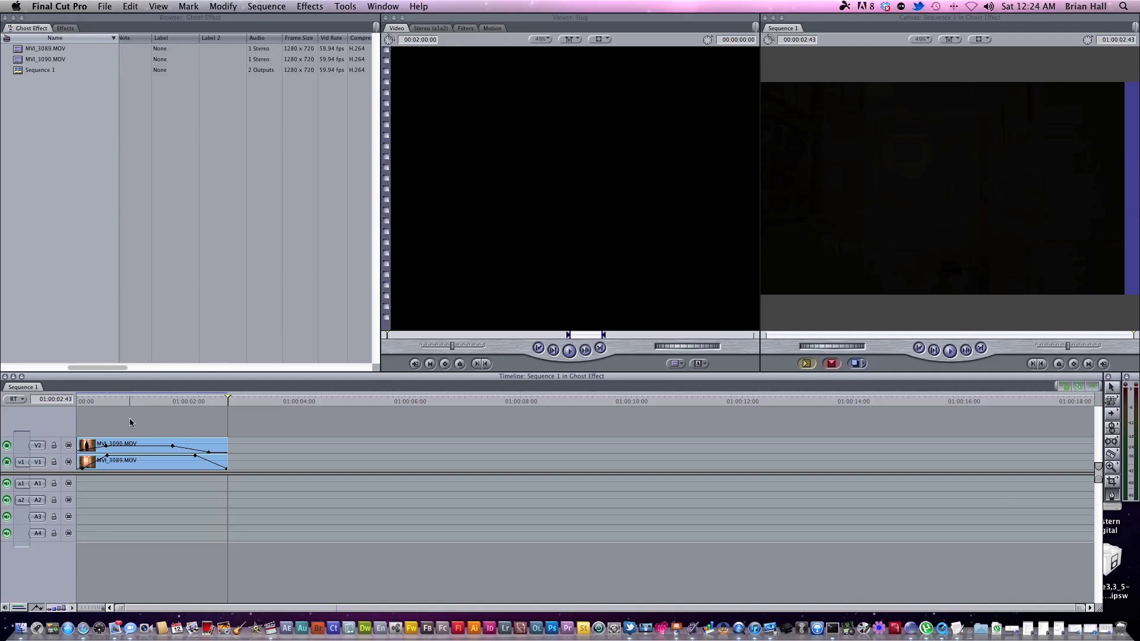
Clear both clips out of Sequence 1 to leave the timeline empty
key("super+z")
key("super+z")
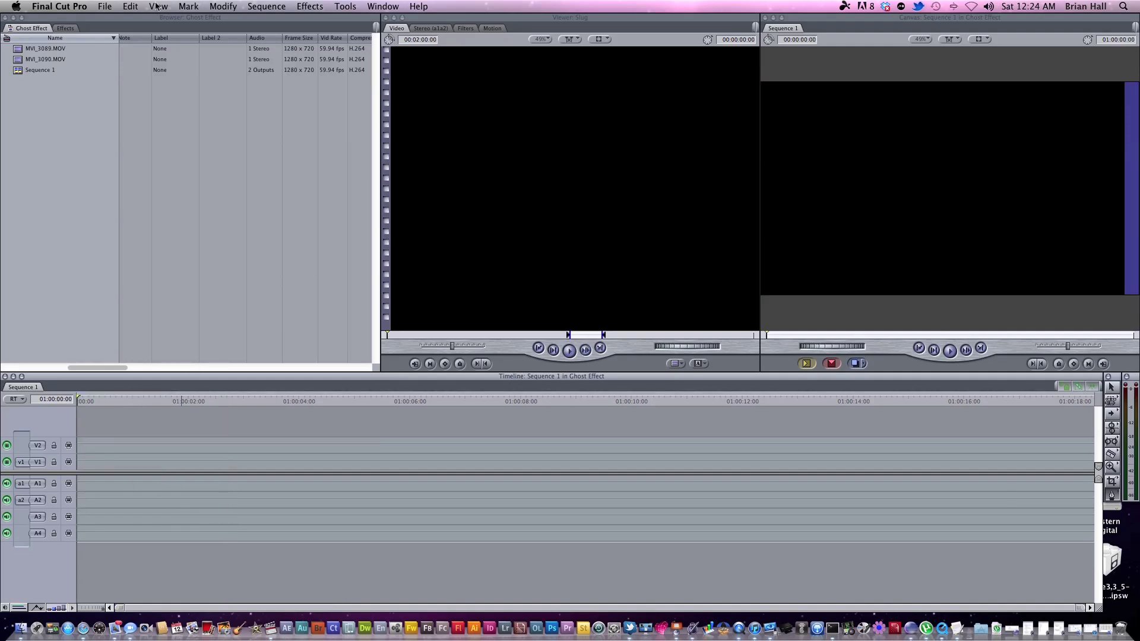
left_click(104, 7)
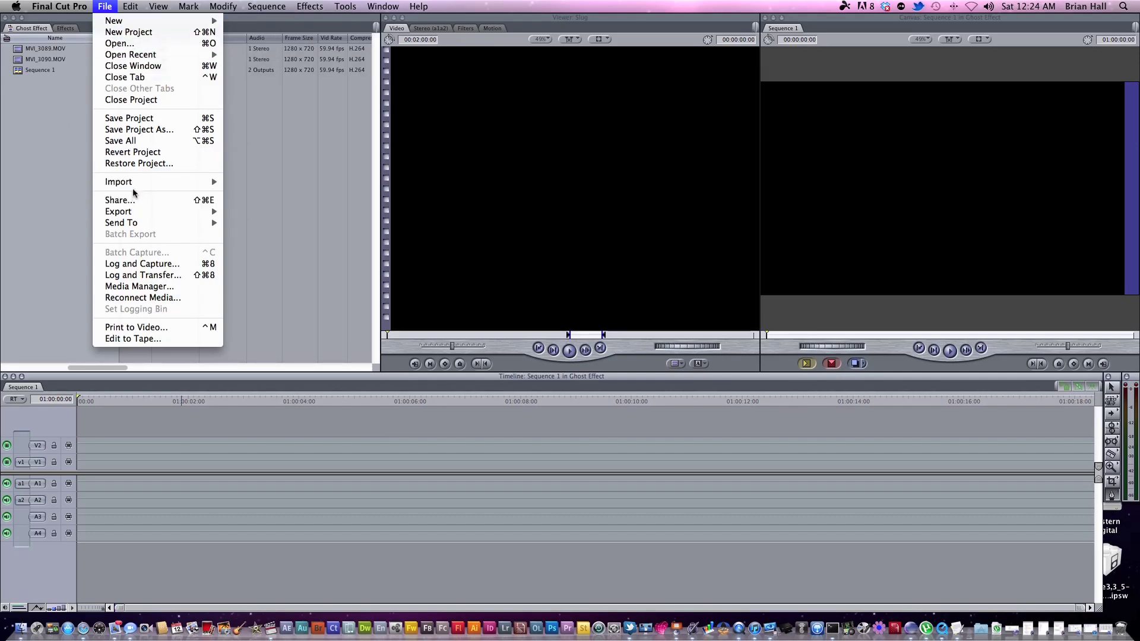
key("Escape")
key("Escape")
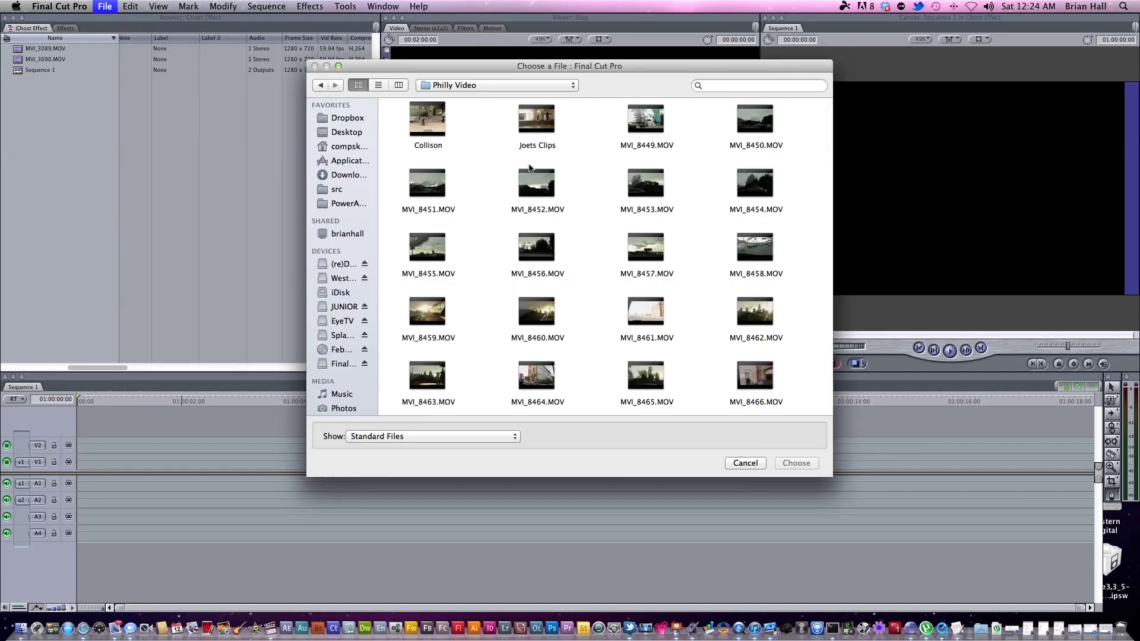
left_click(745, 464)
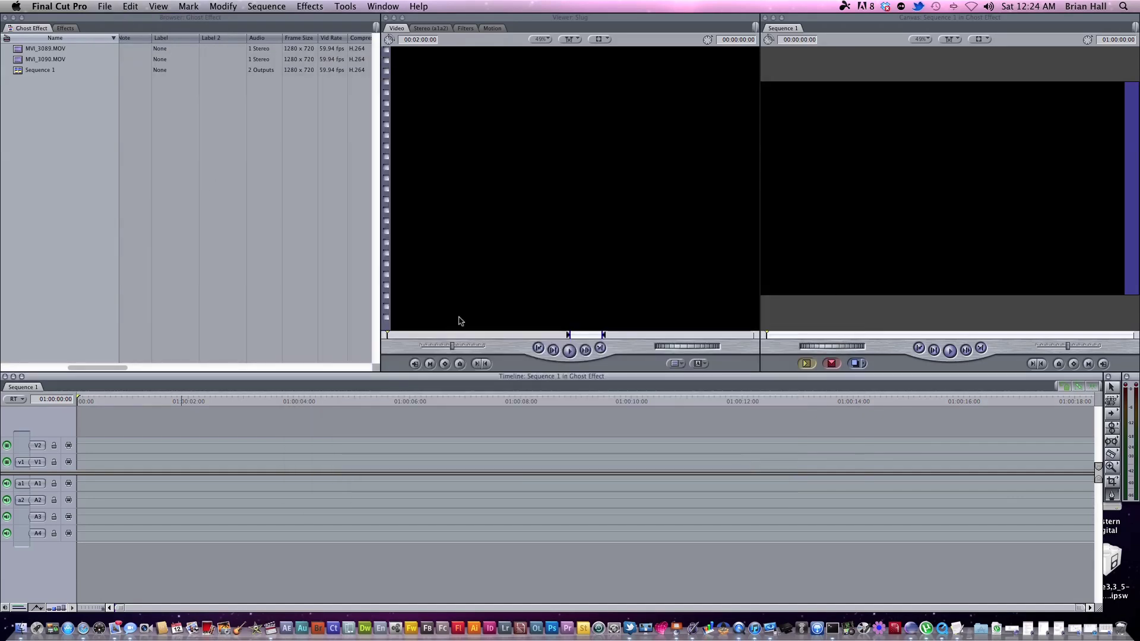
Place MVI_3089.MOV and MVI_3090.MOV one after the other on track V1 from the start of the sequence
left_click(58, 51)
left_click_drag(104, 46, 128, 471)
left_click_drag(489, 445, 224, 533)
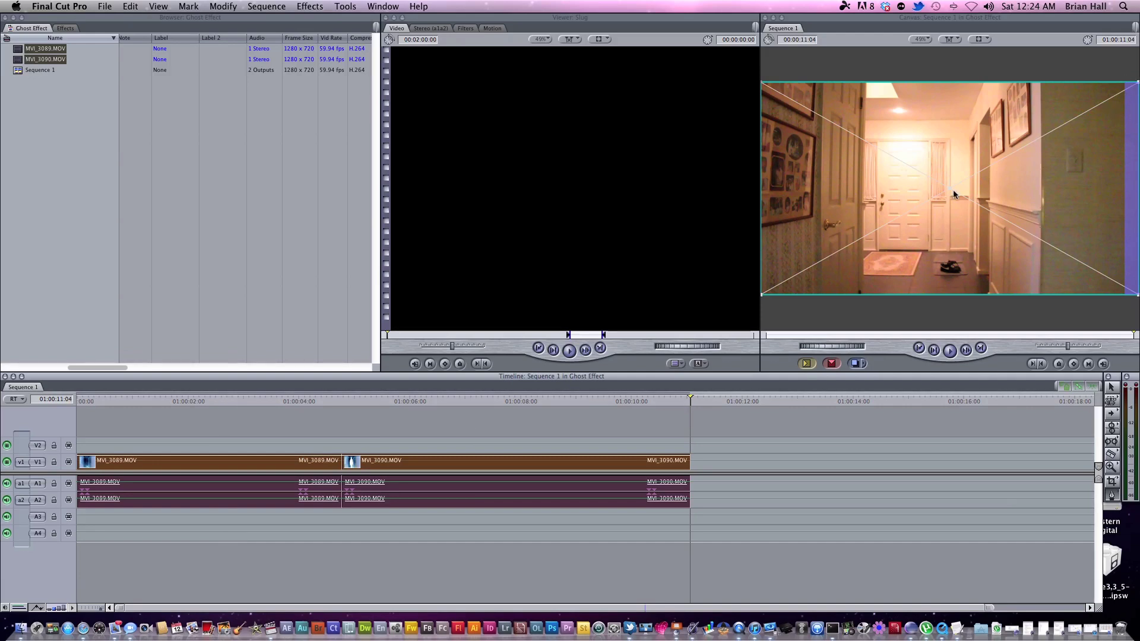
Delete the audio of both clips from tracks A1 and A2, keeping only the video
left_click(732, 503)
left_click_drag(732, 496, 214, 497)
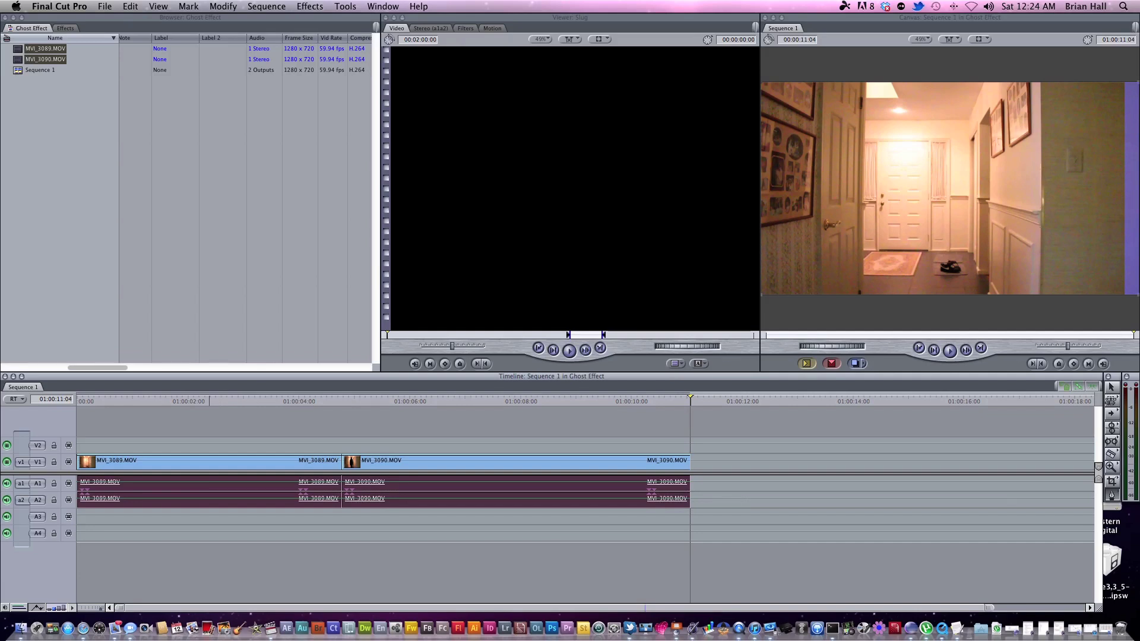
key("Delete")
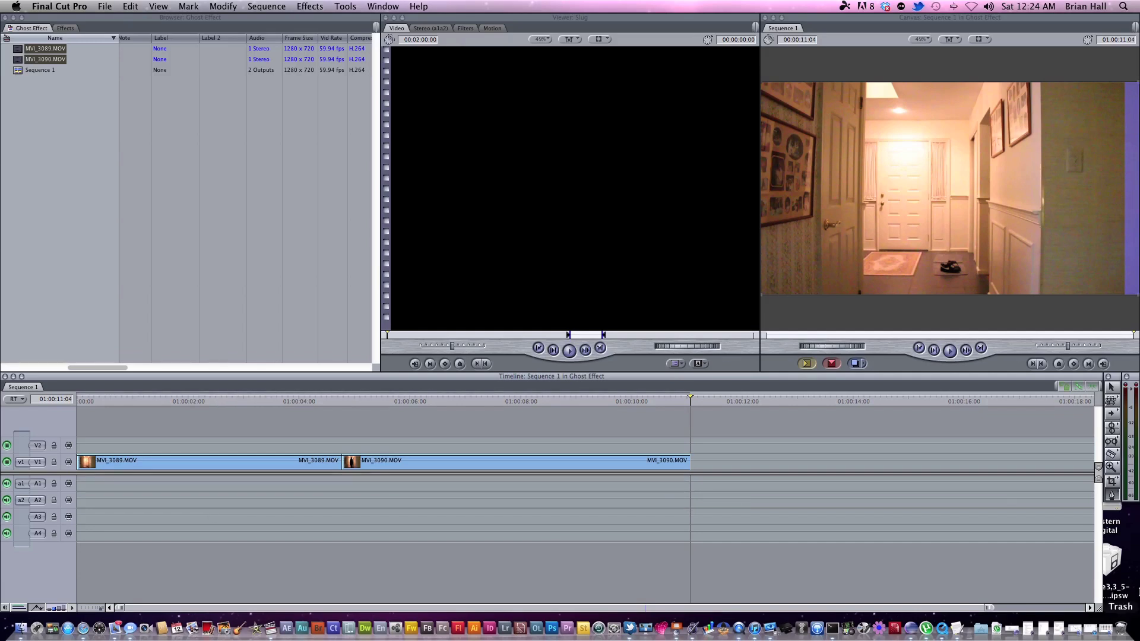
Scrub through MVI_3089.MOV and MVI_3090.MOV in the timeline to compare the hallway shots without and with the hooded figure
left_click(295, 402)
left_click(285, 403)
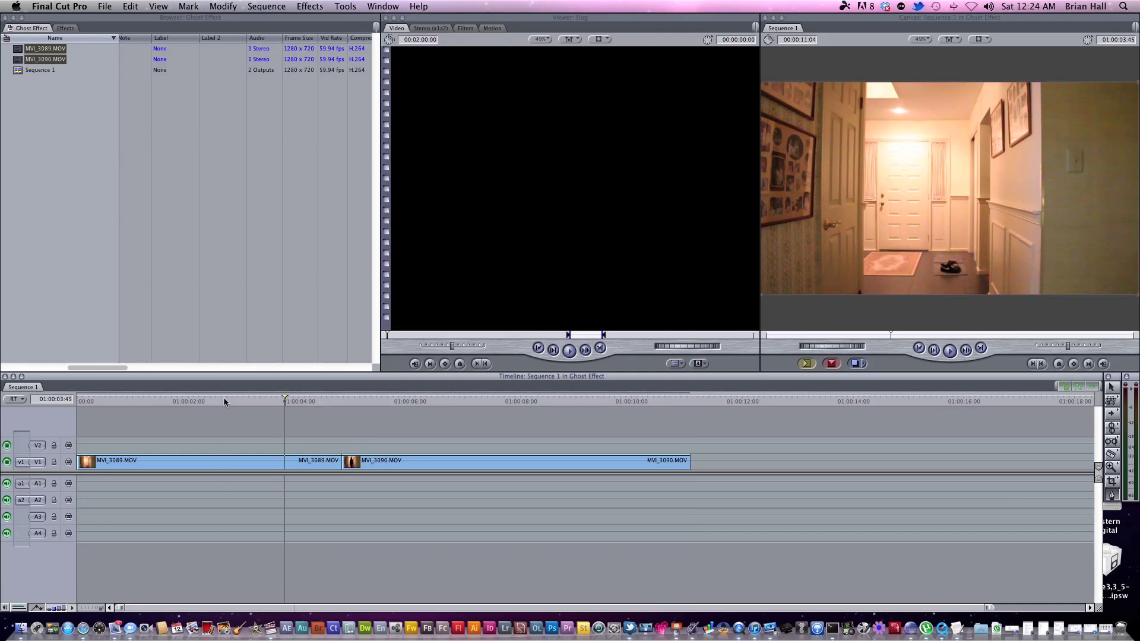
left_click(220, 401)
left_click(207, 402)
key("space")
left_click(105, 402)
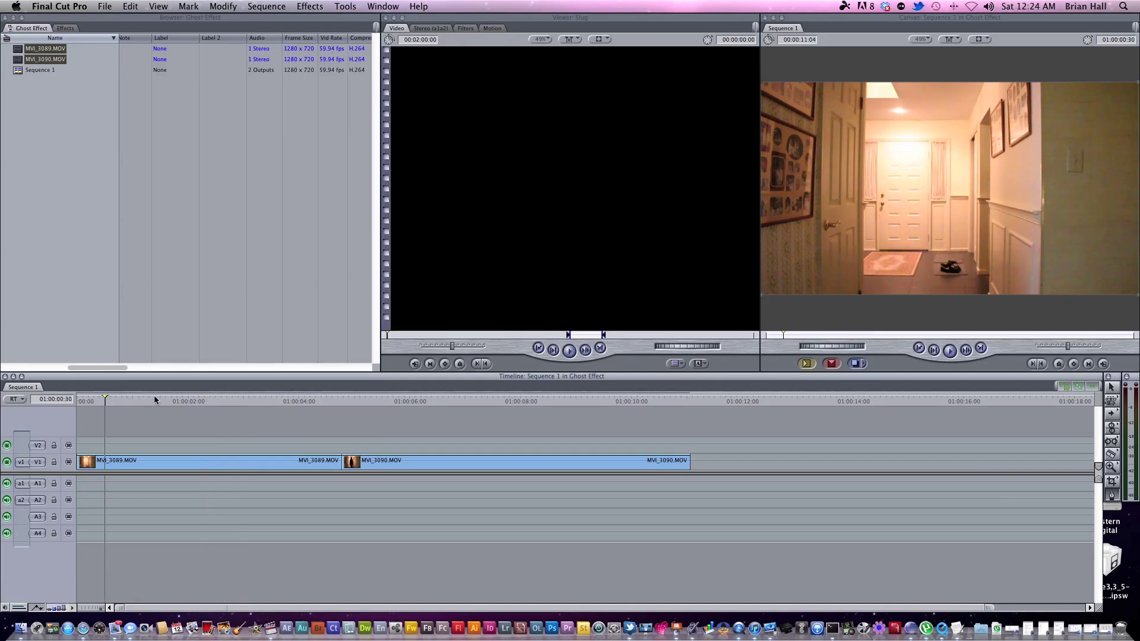
left_click(198, 401)
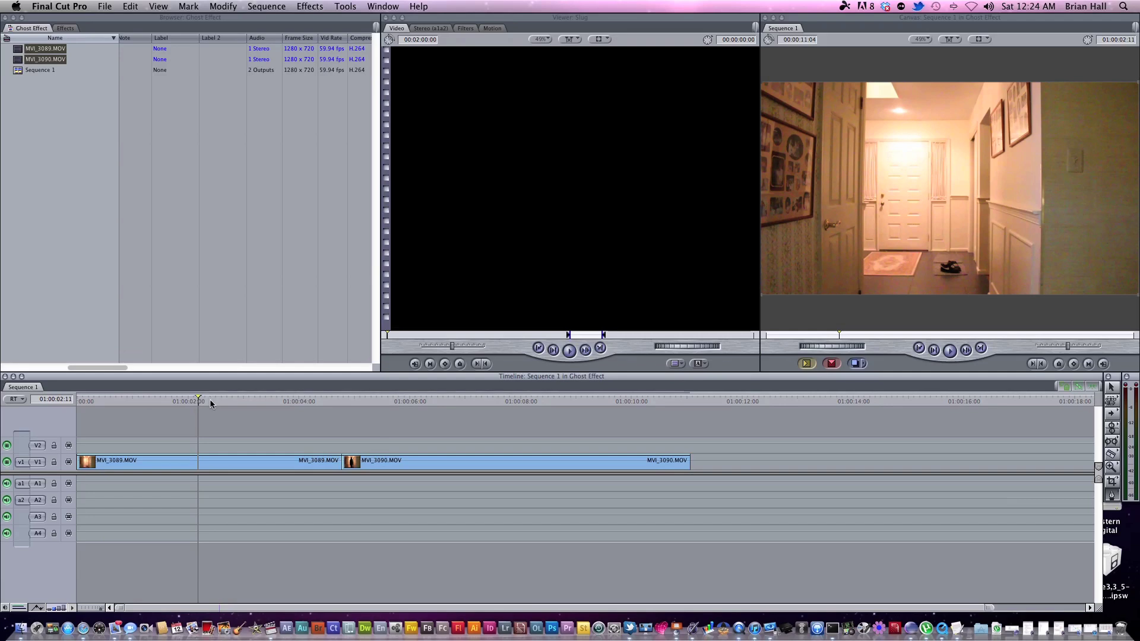
left_click(215, 399)
left_click(217, 401)
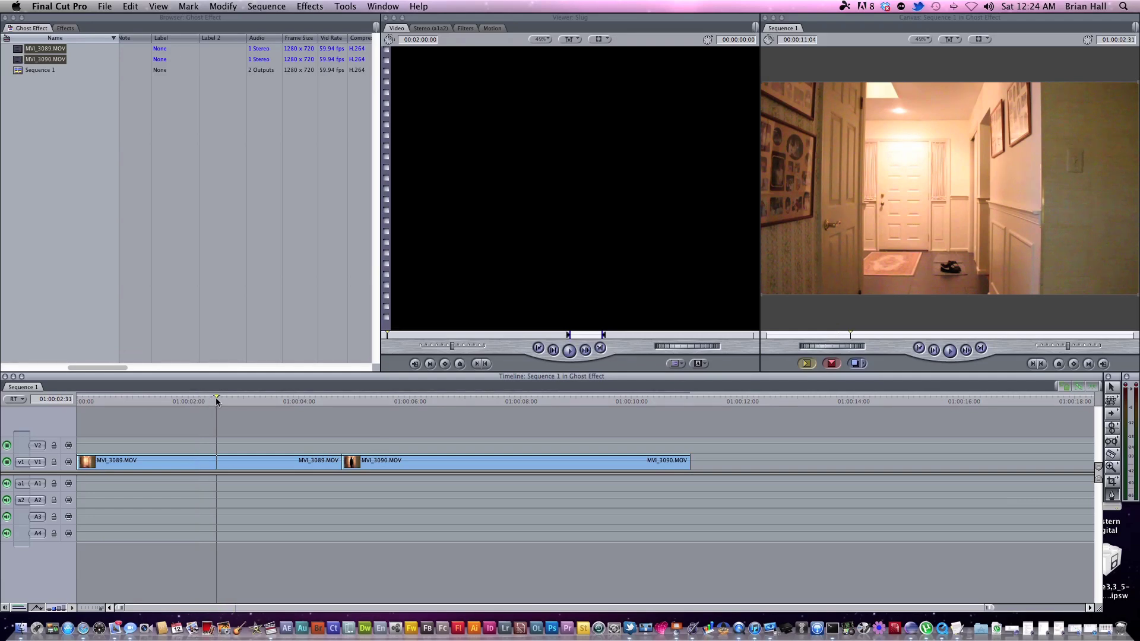
left_click(231, 401)
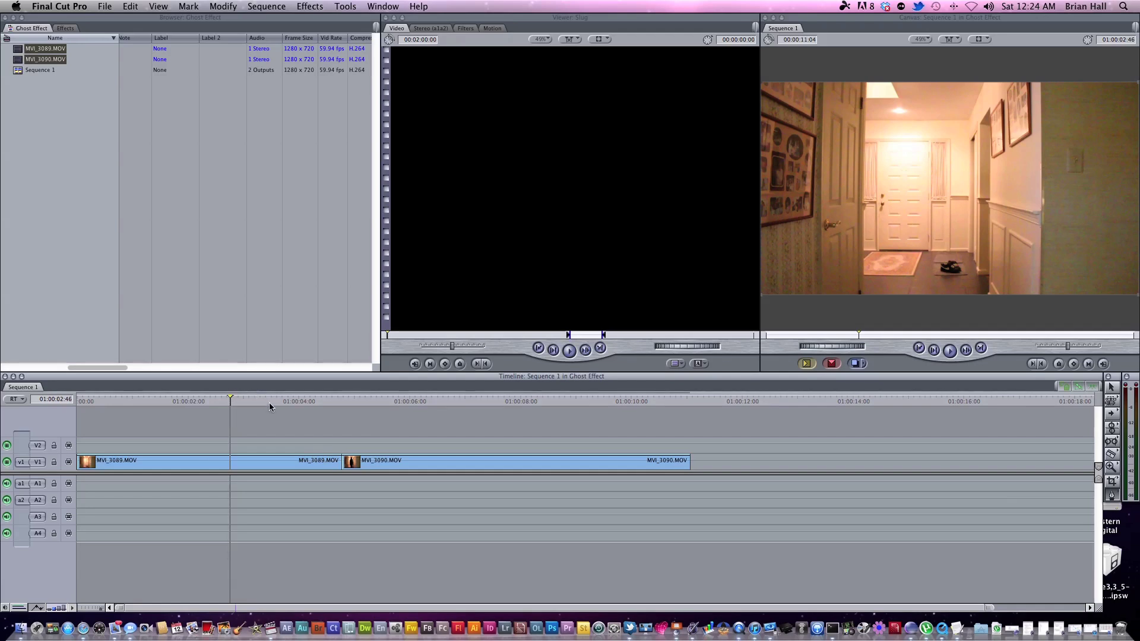
left_click(476, 401)
left_click(433, 401)
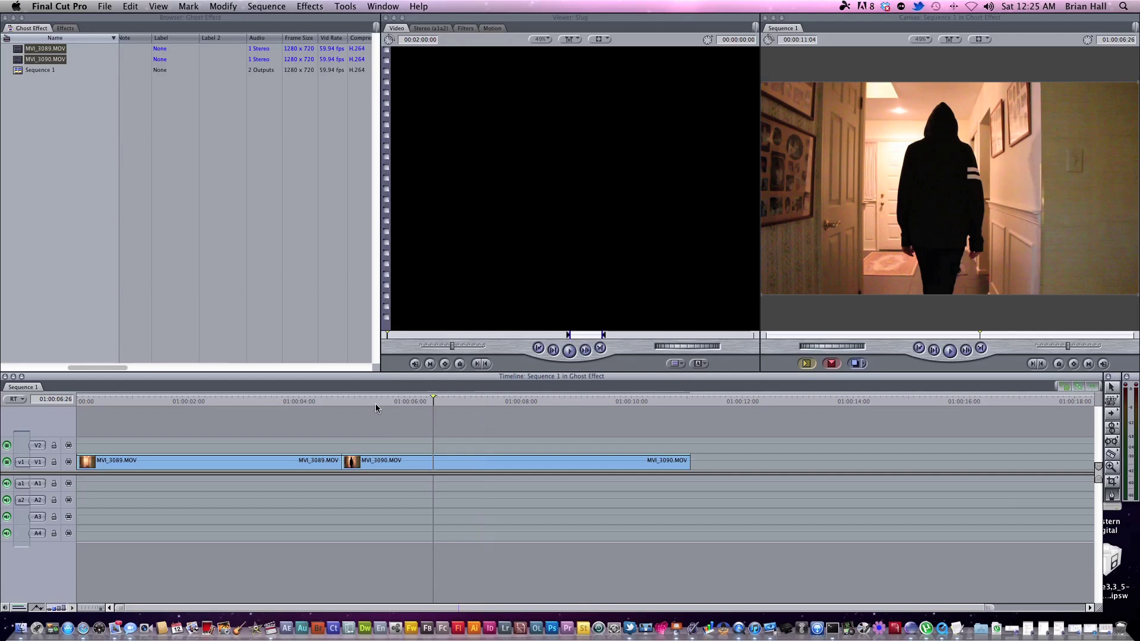
left_click(508, 399)
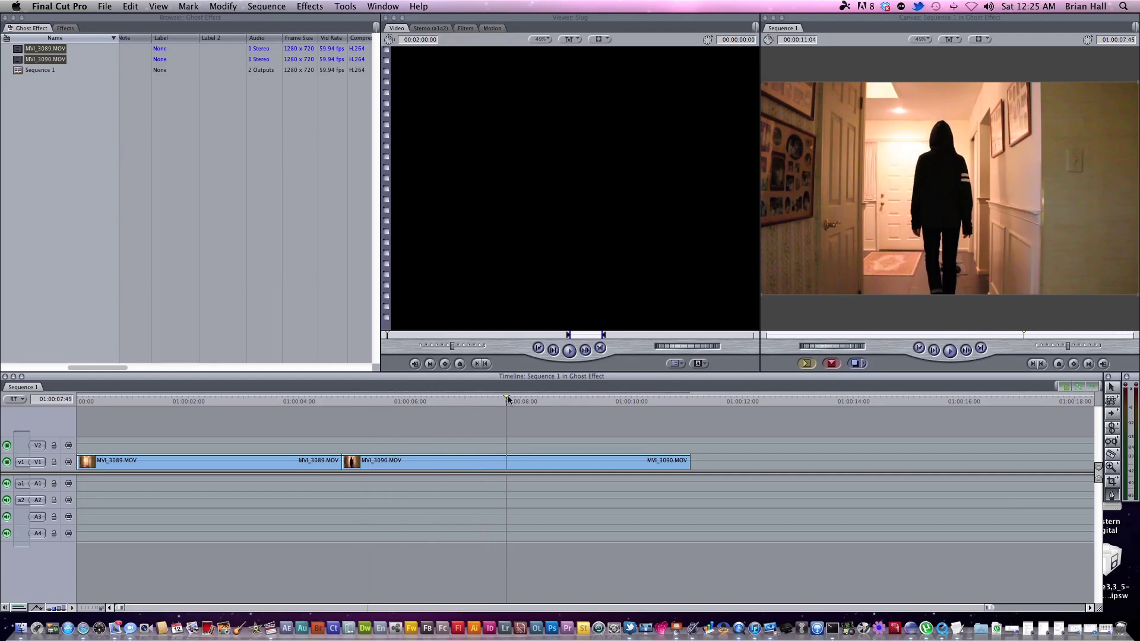
Move MVI_3090.MOV onto track V2 at the sequence start, stacked directly above MVI_3089.MOV
left_click(238, 462)
left_click_drag(369, 436, 489, 462)
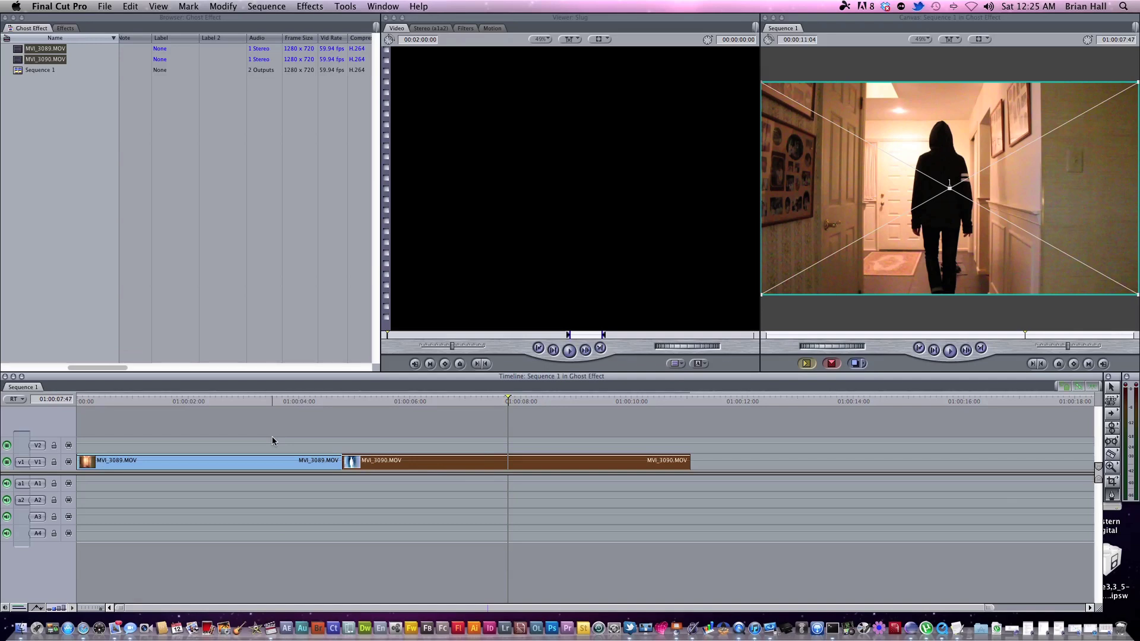
left_click_drag(379, 440, 205, 443)
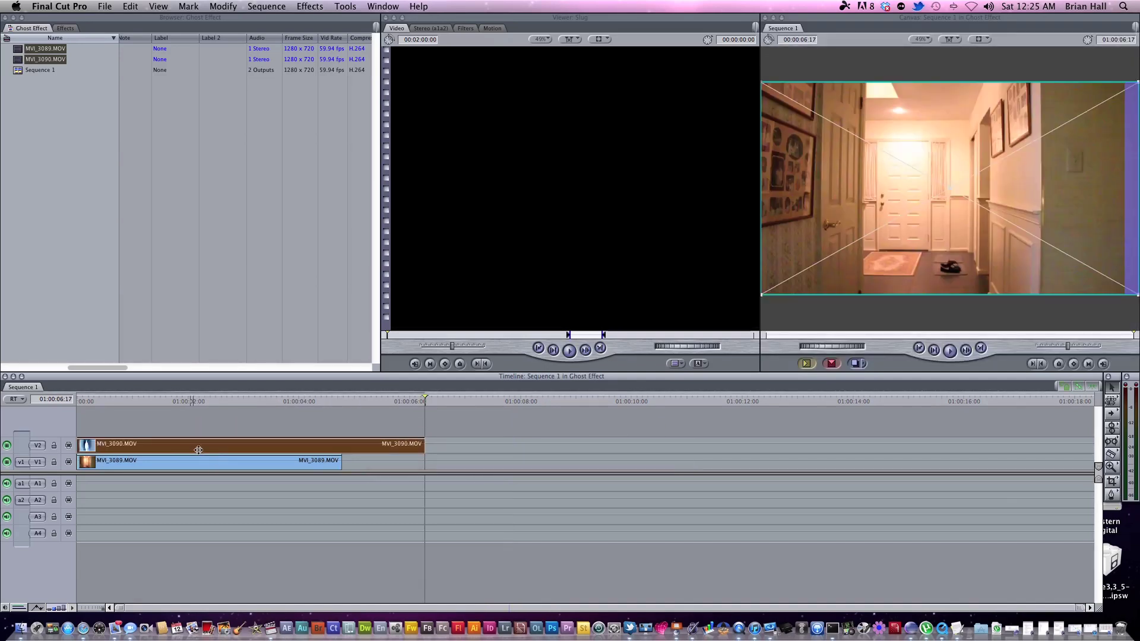
left_click(196, 462, "super")
left_click_drag(196, 462, 265, 401)
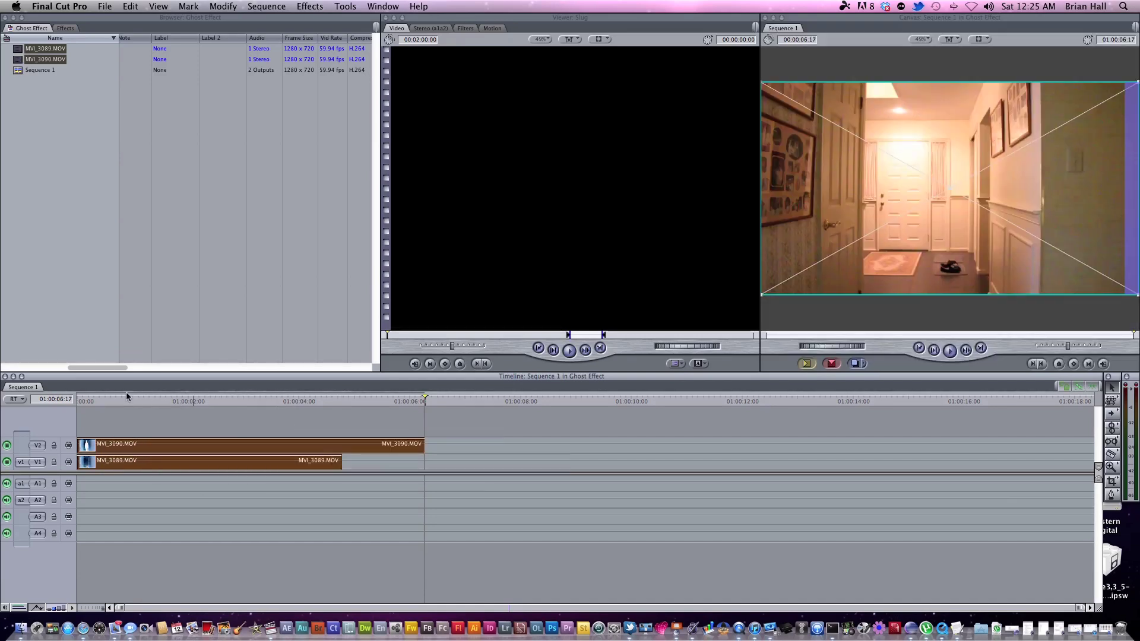
Cut MVI_3090.MOV on V2 at 01:00:04:47, where the V1 clip ends, and delete the excess portion
left_click(103, 402)
left_click_drag(88, 402, 191, 401)
left_click_drag(313, 402, 342, 402)
key("b")
left_click(343, 445)
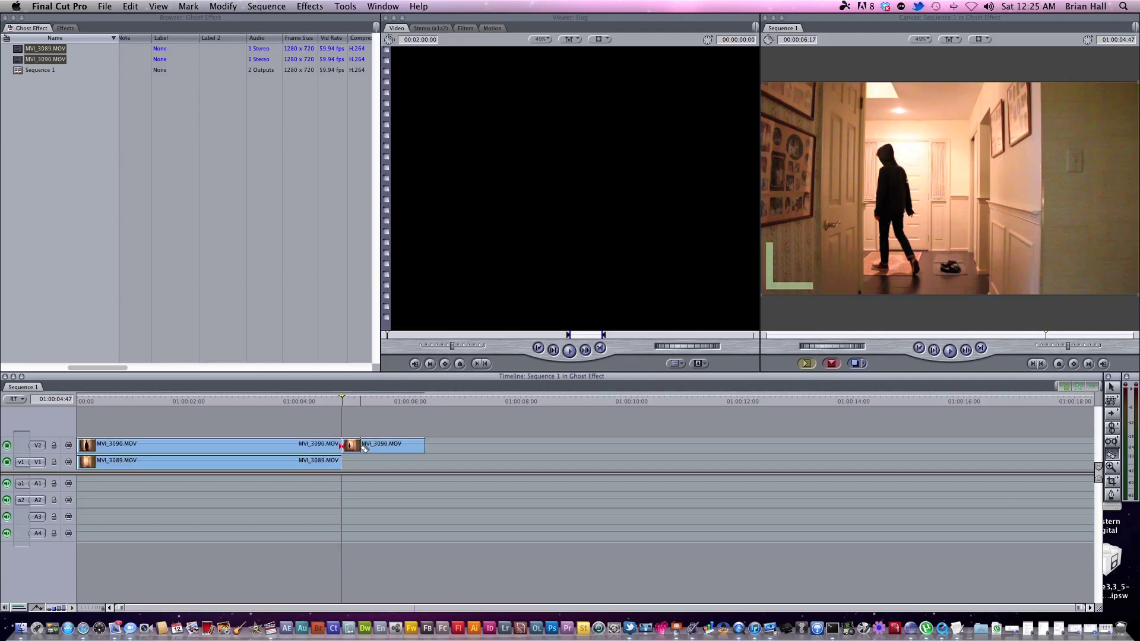
key("a")
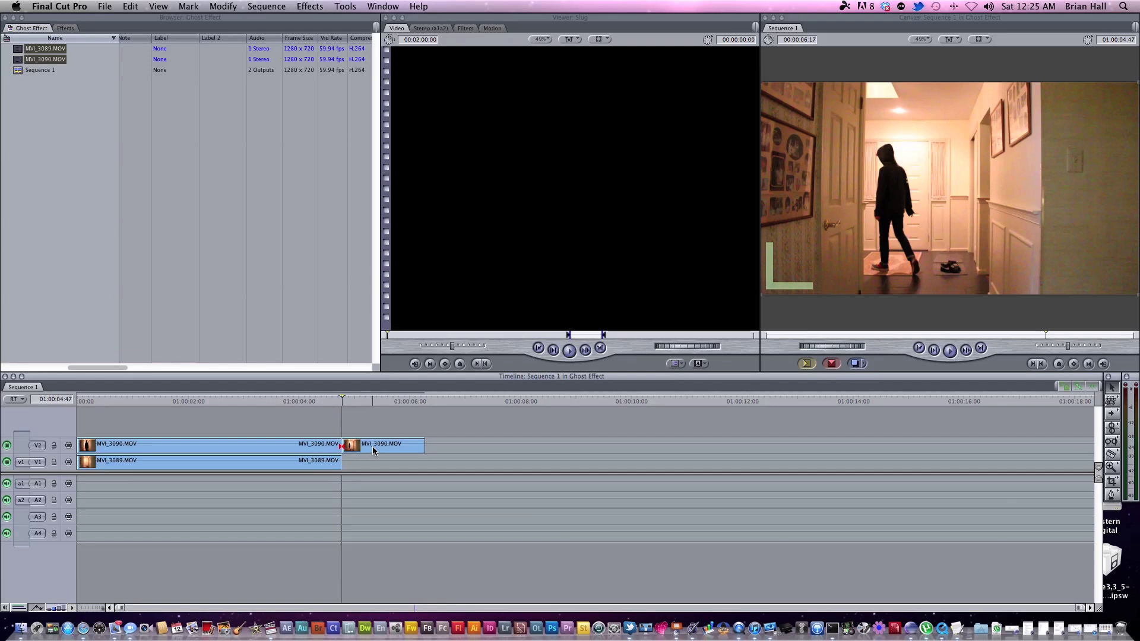
left_click(374, 450)
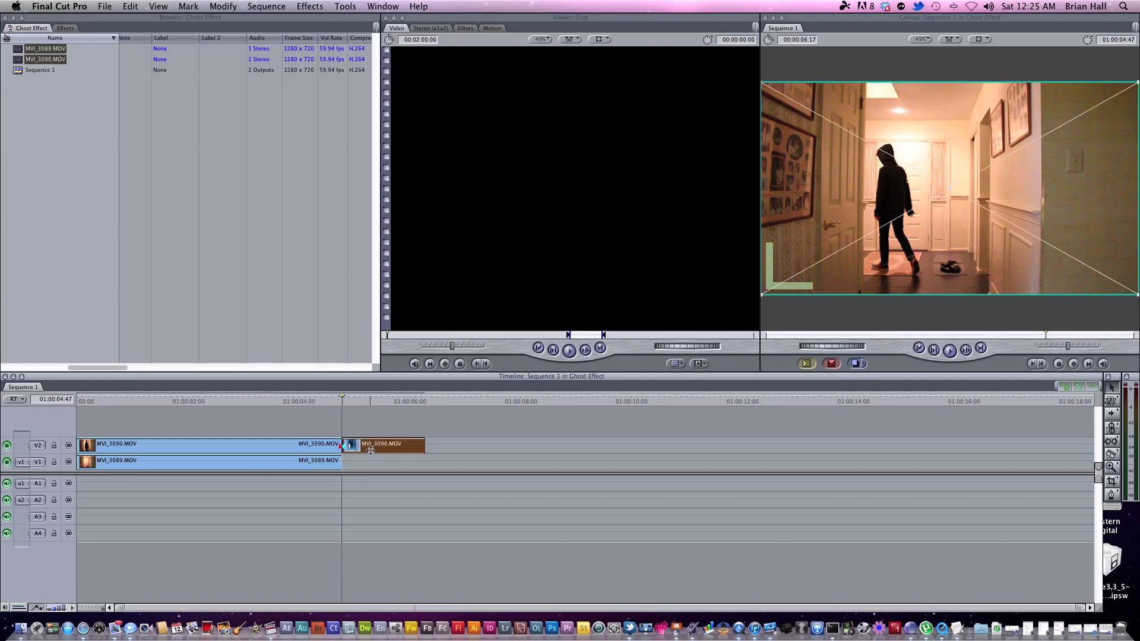
key("Delete")
left_click_drag(229, 420, 256, 468)
key("super+shift+a")
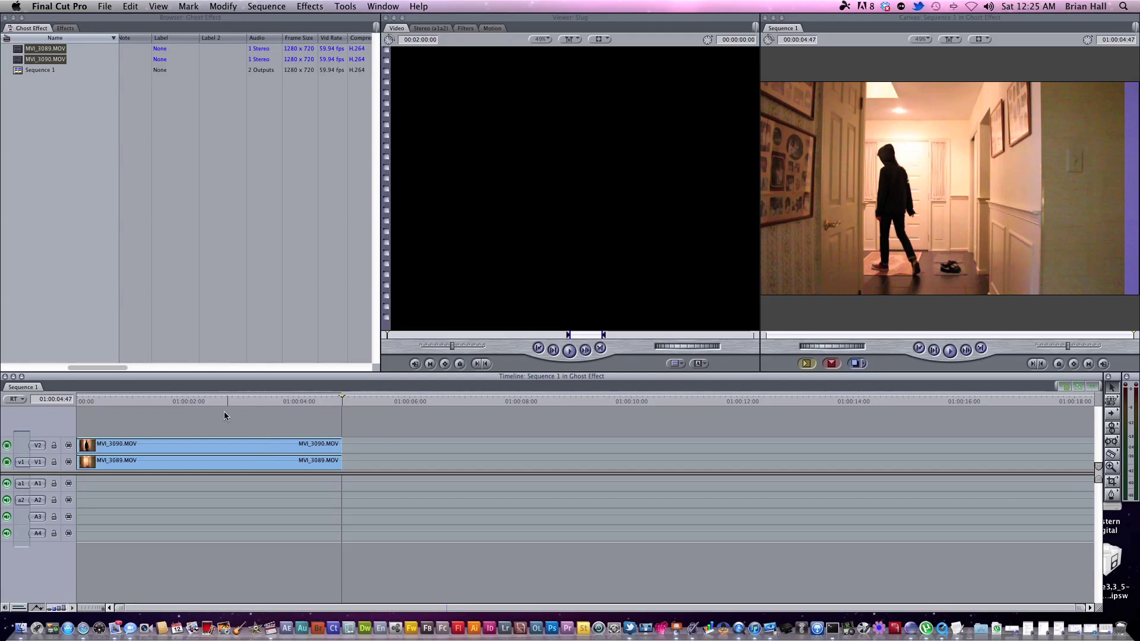
Open the V2 clip MVI_3090.MOV for editing and lower its opacity to 35
left_click(183, 404)
double_click(212, 447)
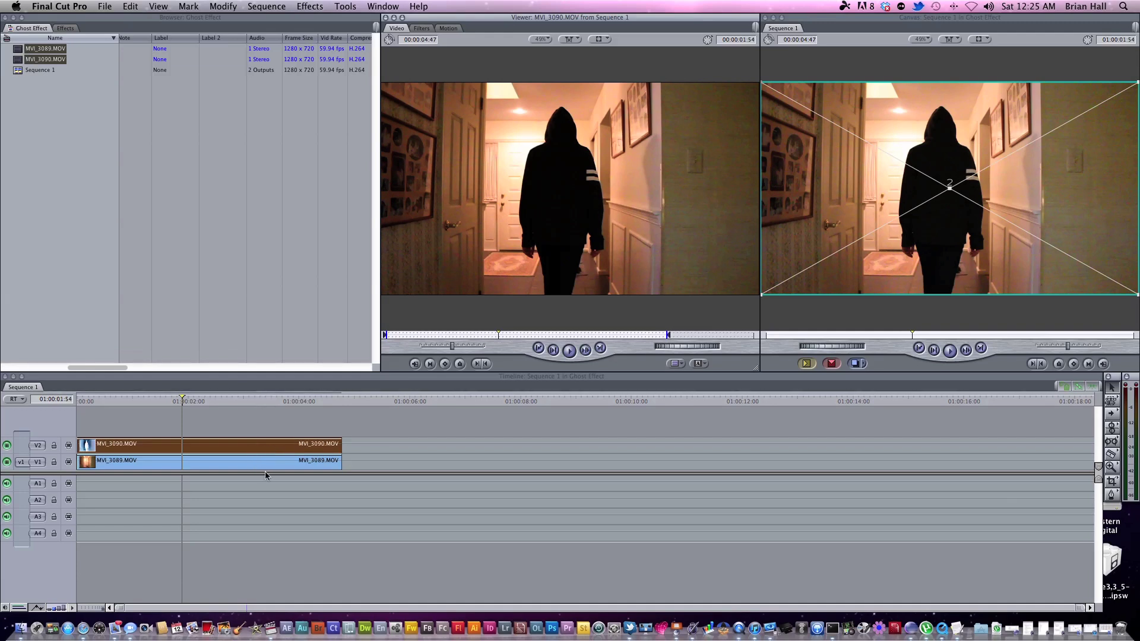
left_click(446, 28)
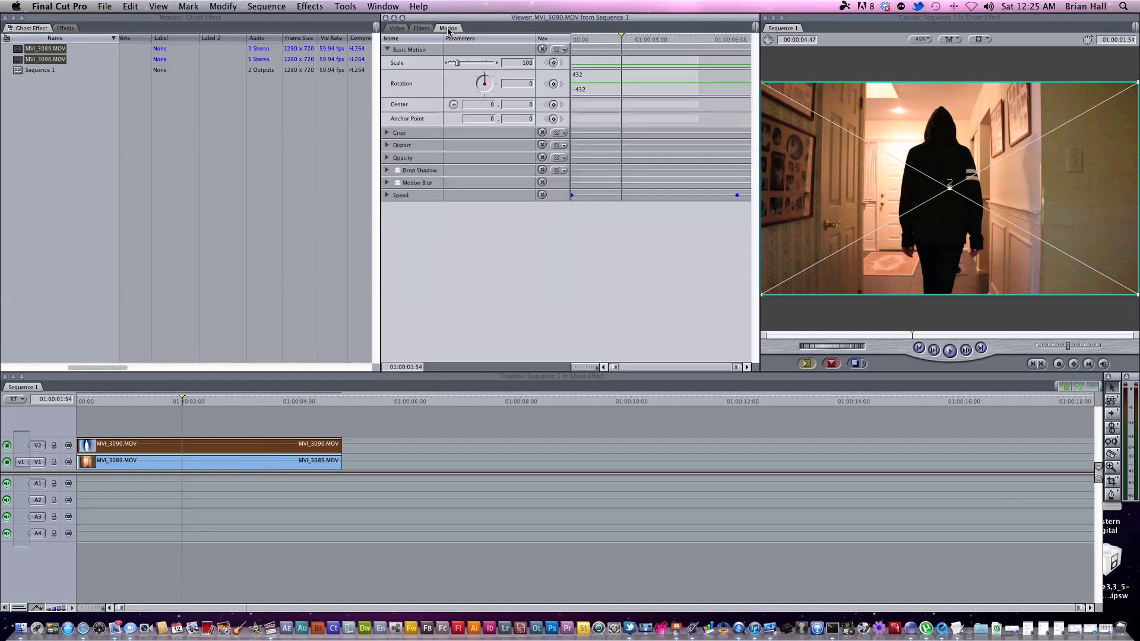
left_click(387, 158)
left_click_drag(487, 175, 466, 174)
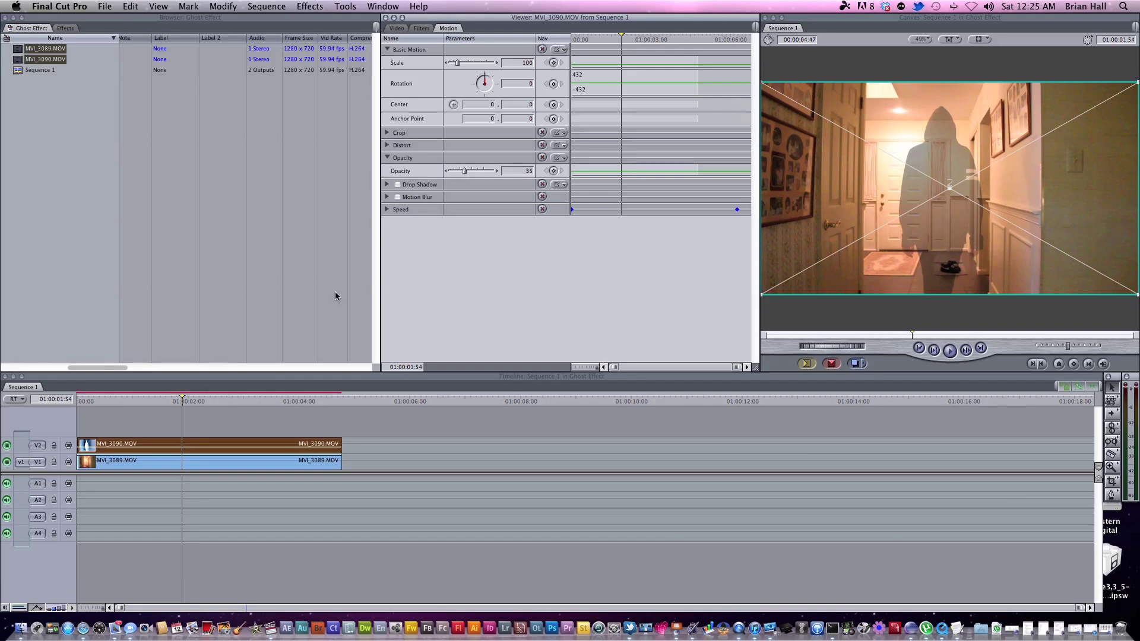
Apply the Gloom video filter from the Glow effects to MVI_3090.MOV on V2
mouse_move(182, 401)
left_mouse_down()
mouse_move(151, 402)
mouse_move(240, 401)
mouse_move(191, 402)
left_mouse_up()
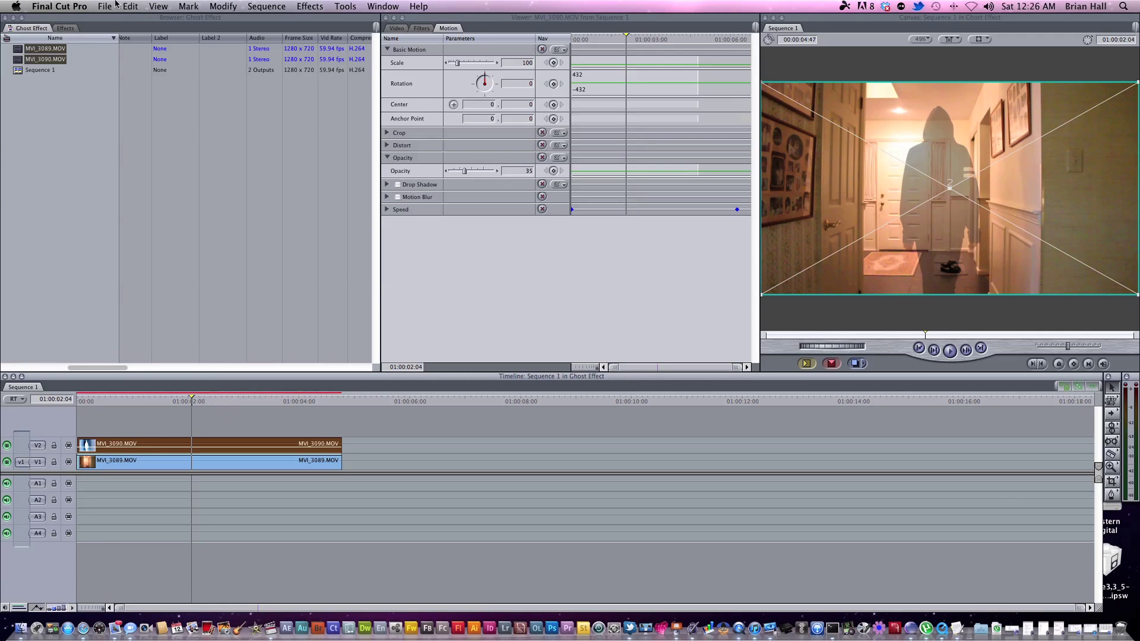
left_click(66, 28)
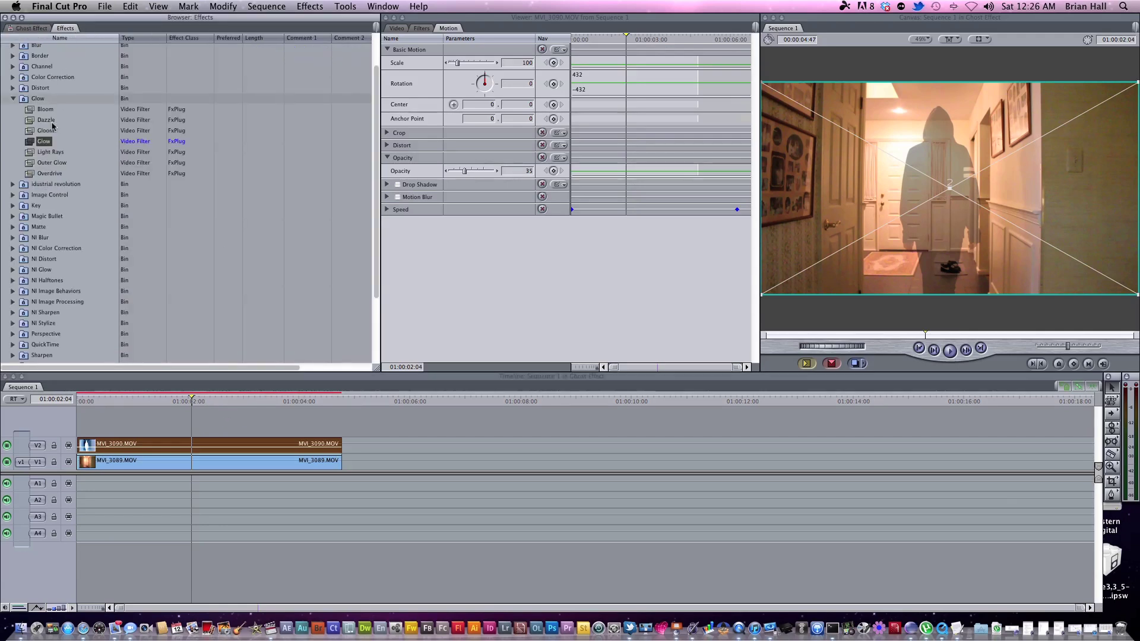
scroll(30, 86, "up", 3)
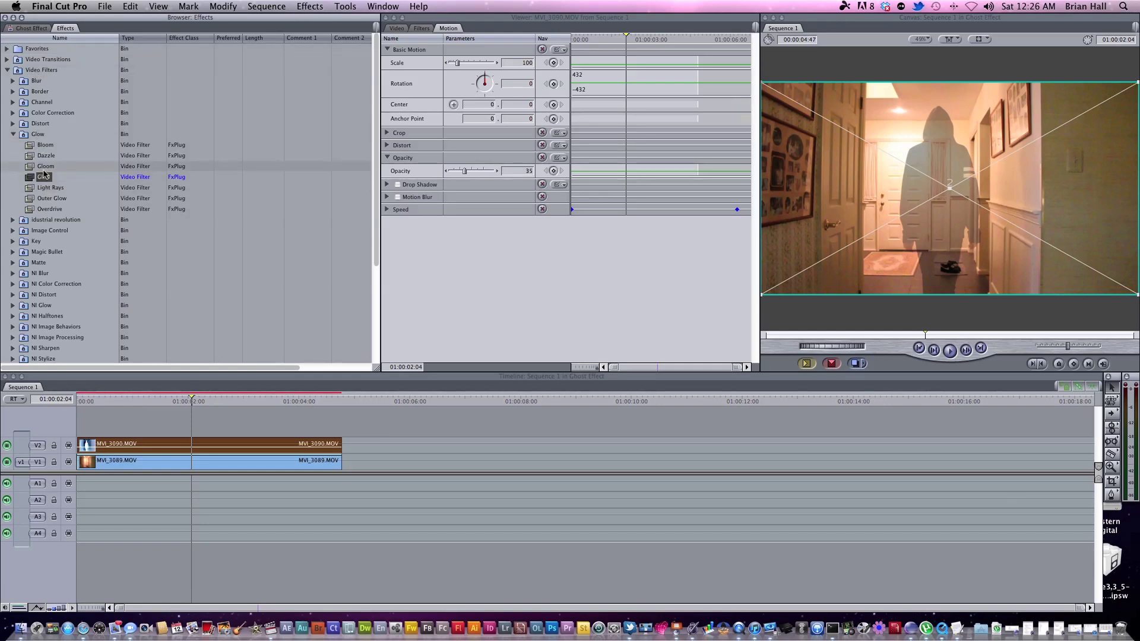
left_click_drag(50, 167, 252, 450)
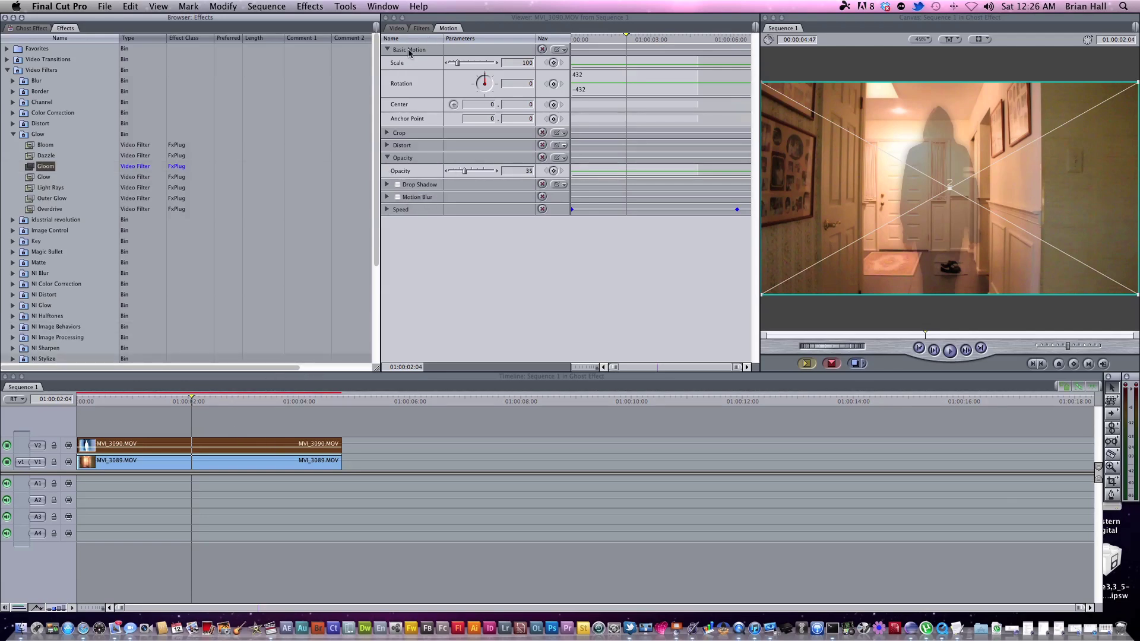
Raise the Radius of the Gloom filter on MVI_3090.MOV to 21
left_click(420, 28)
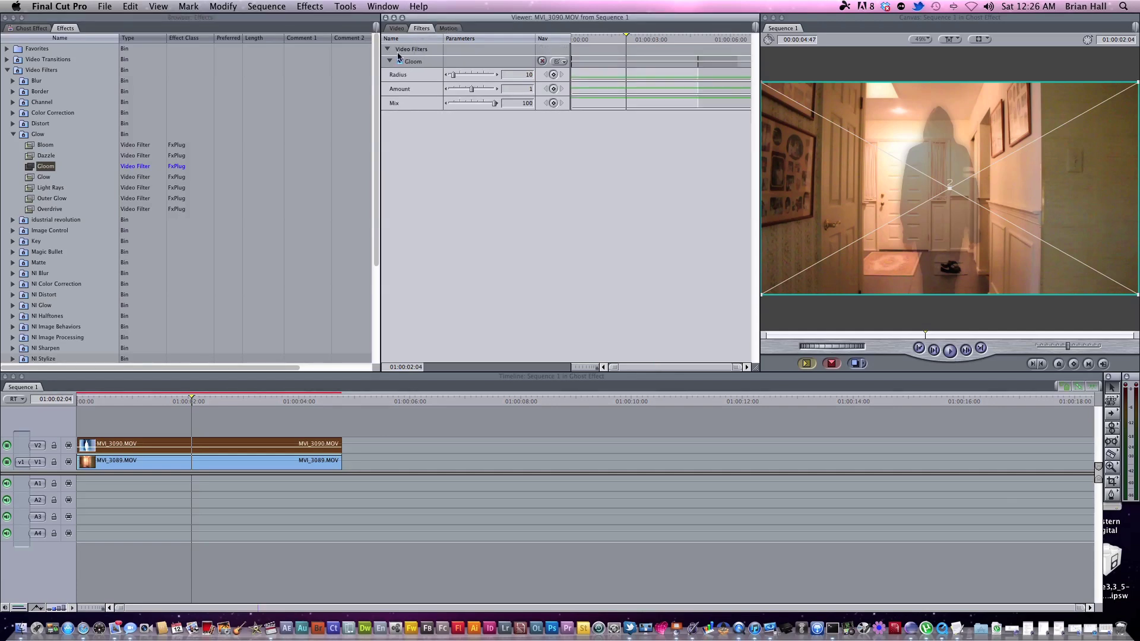
mouse_move(453, 76)
left_mouse_down()
mouse_move(466, 76)
mouse_move(459, 81)
left_mouse_up()
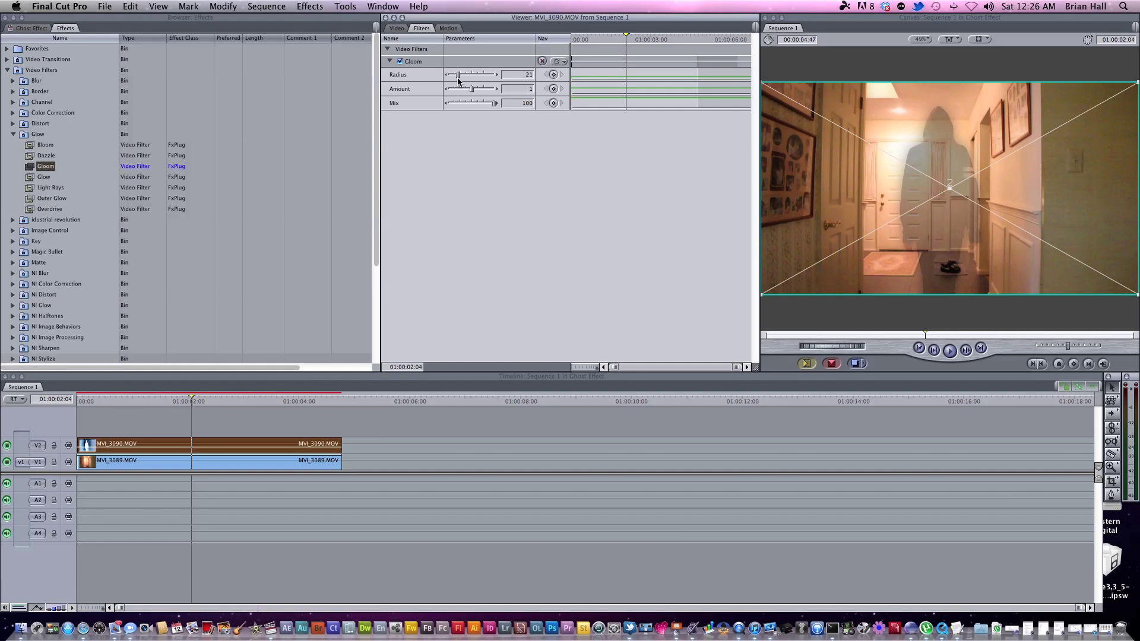
Keyframe the opacity of MVI_3090.MOV on V2 to fade in at the clip's start and fade out at its end
left_click(118, 403)
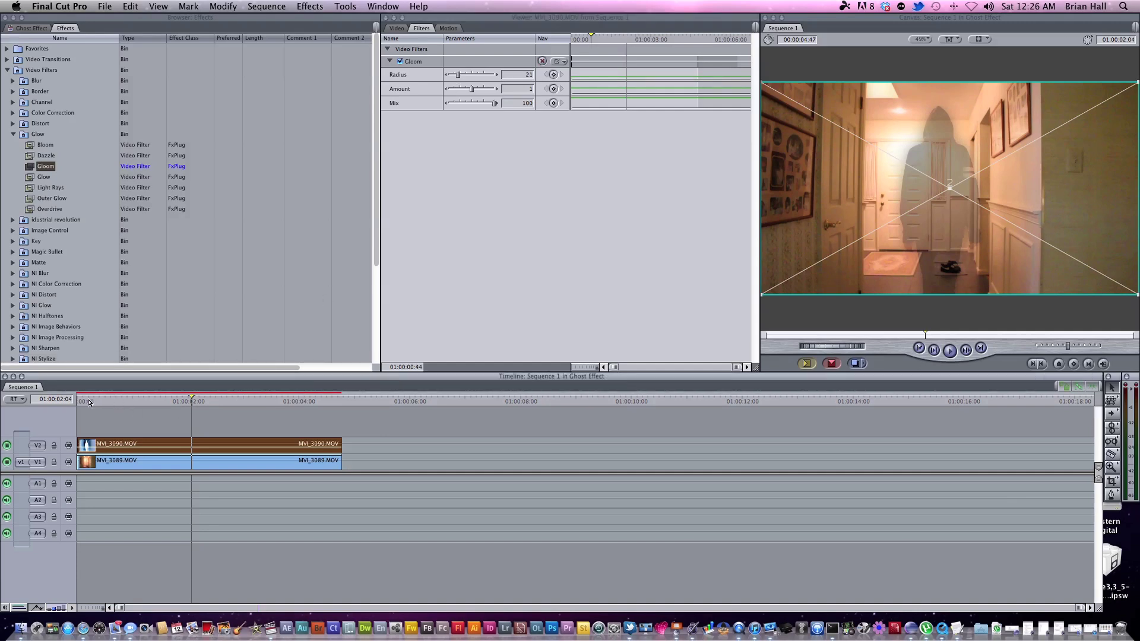
left_click(91, 402)
left_click_drag(195, 397, 280, 408)
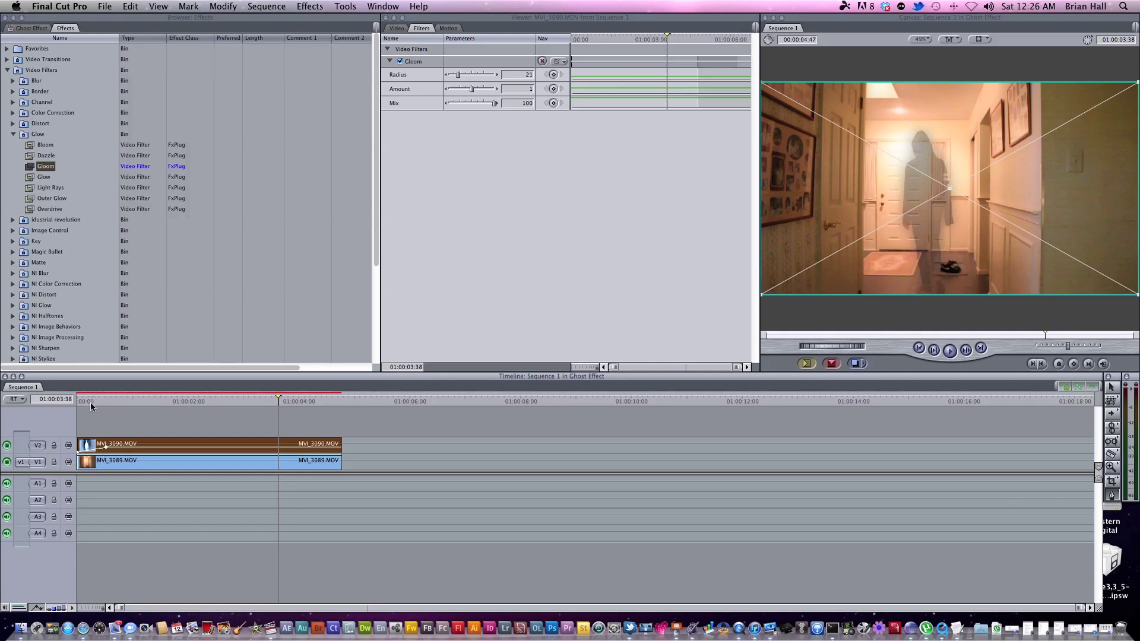
mouse_move(90, 402)
left_mouse_down()
mouse_move(78, 403)
mouse_move(94, 403)
left_mouse_up()
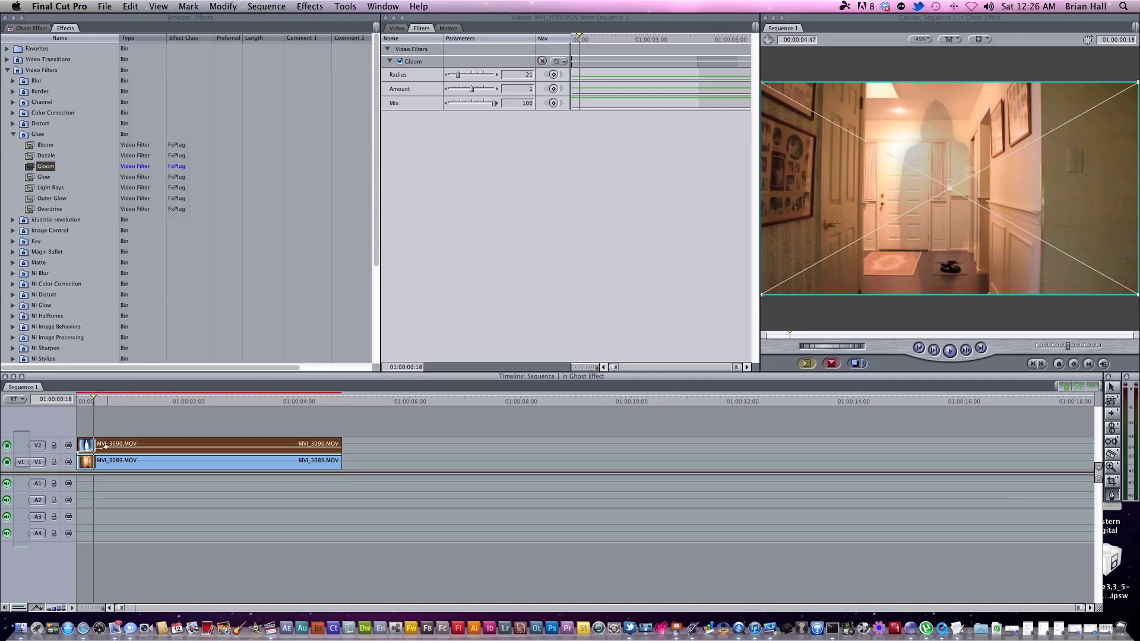
left_click_drag(106, 447, 113, 446)
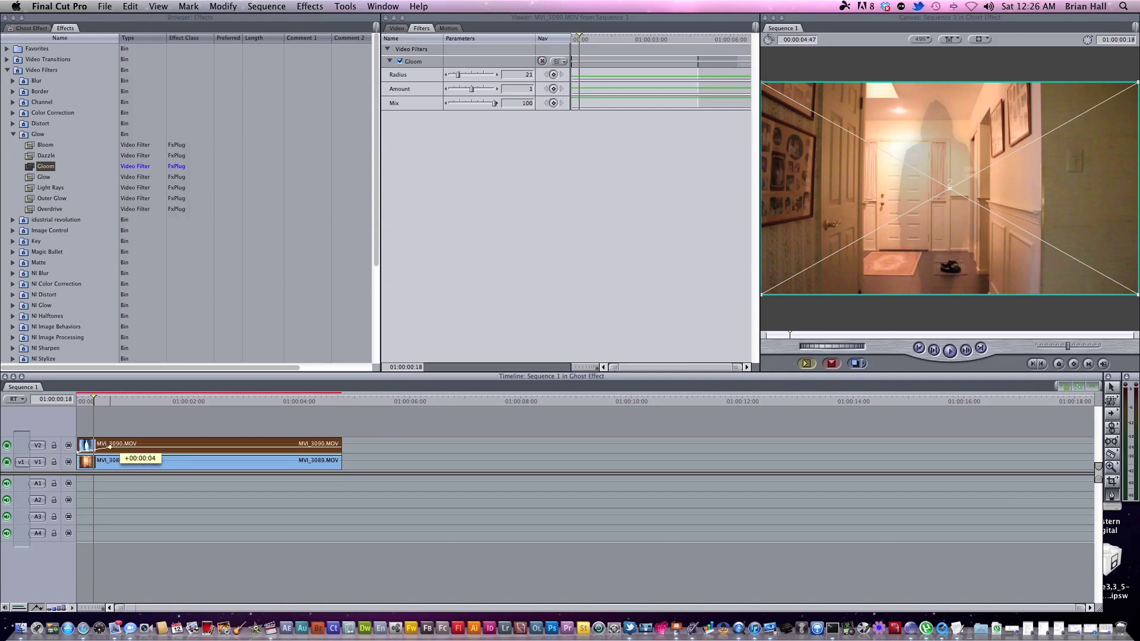
left_click_drag(341, 447, 341, 454)
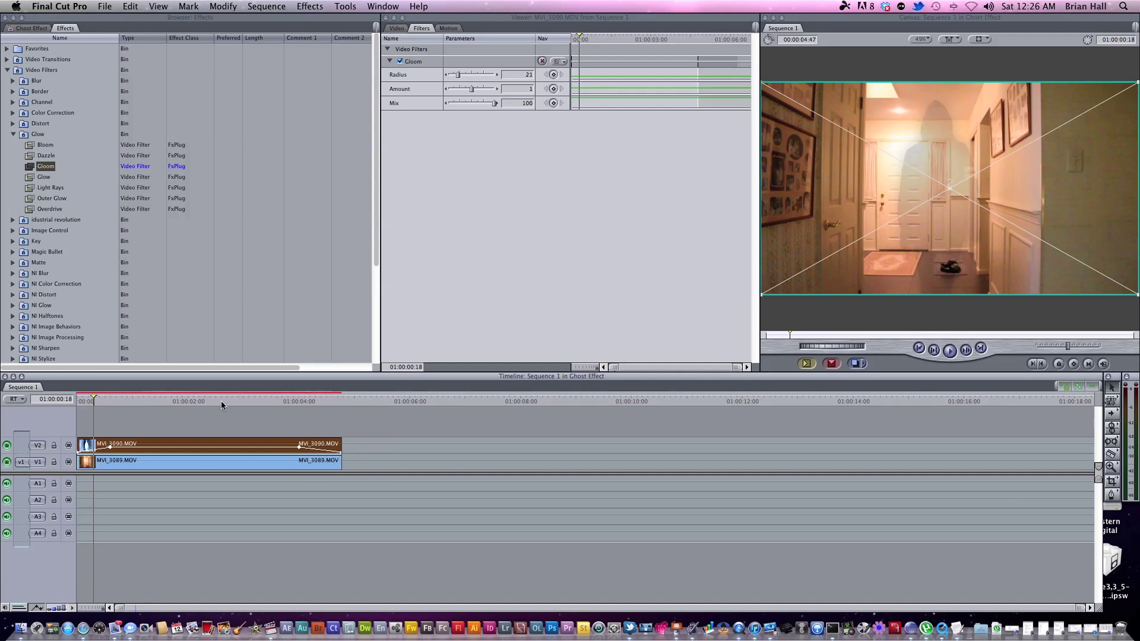
Select both stacked clips on V1 and V2 and render them
left_click_drag(148, 422, 84, 507)
key("super+r")
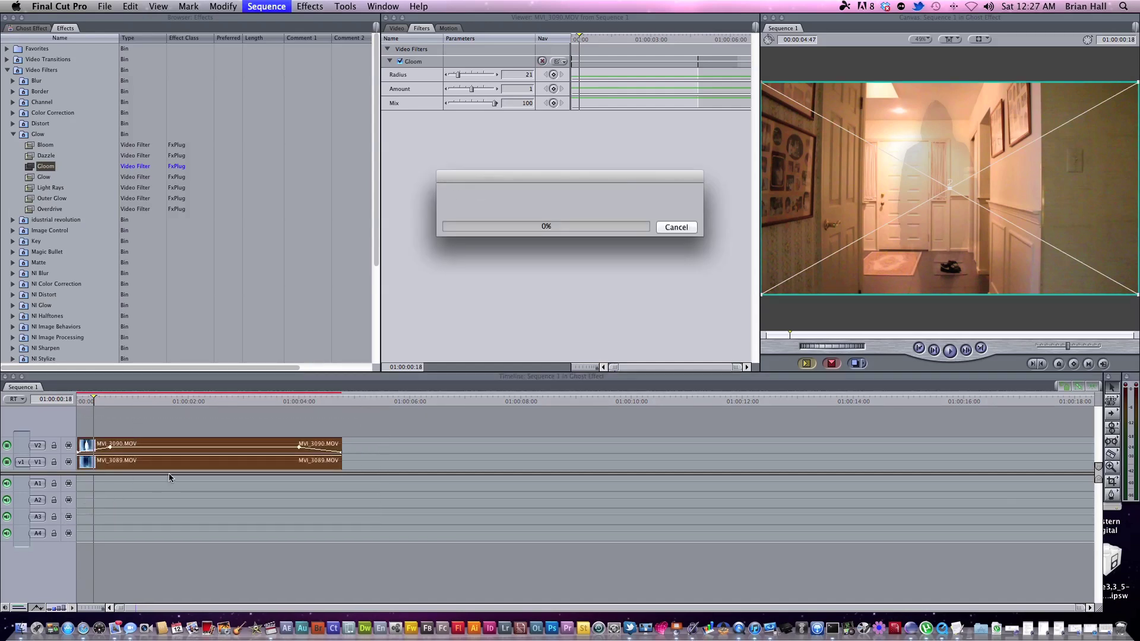
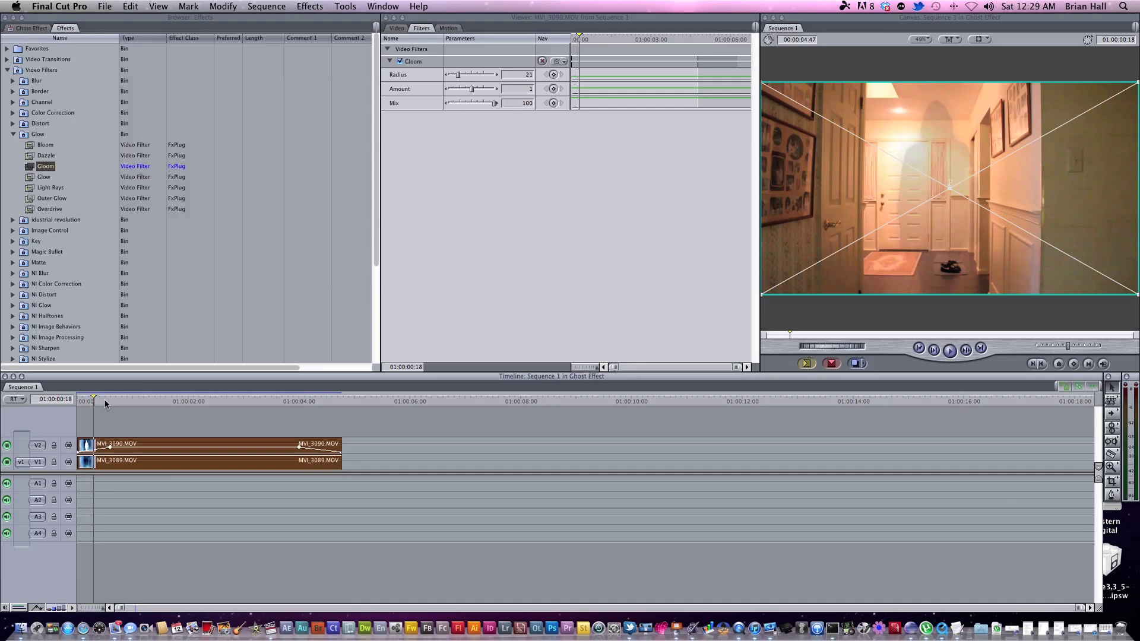
Play the rendered sequence from its beginning to review the ghost's fade-in and movement, restarting from the first frame
key("Home")
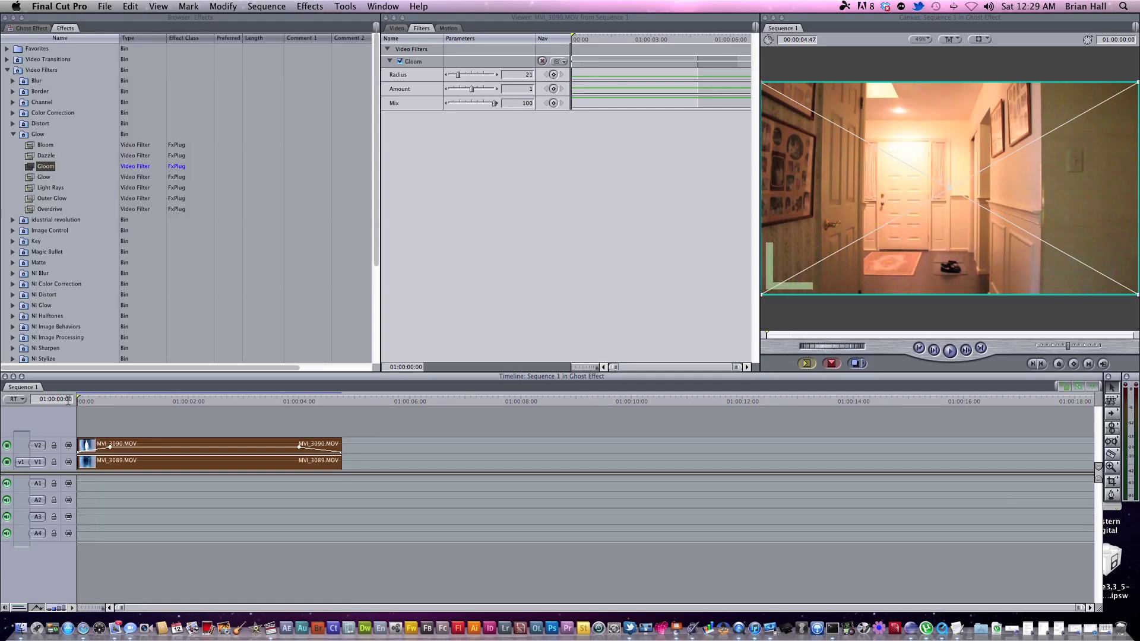
key("space")
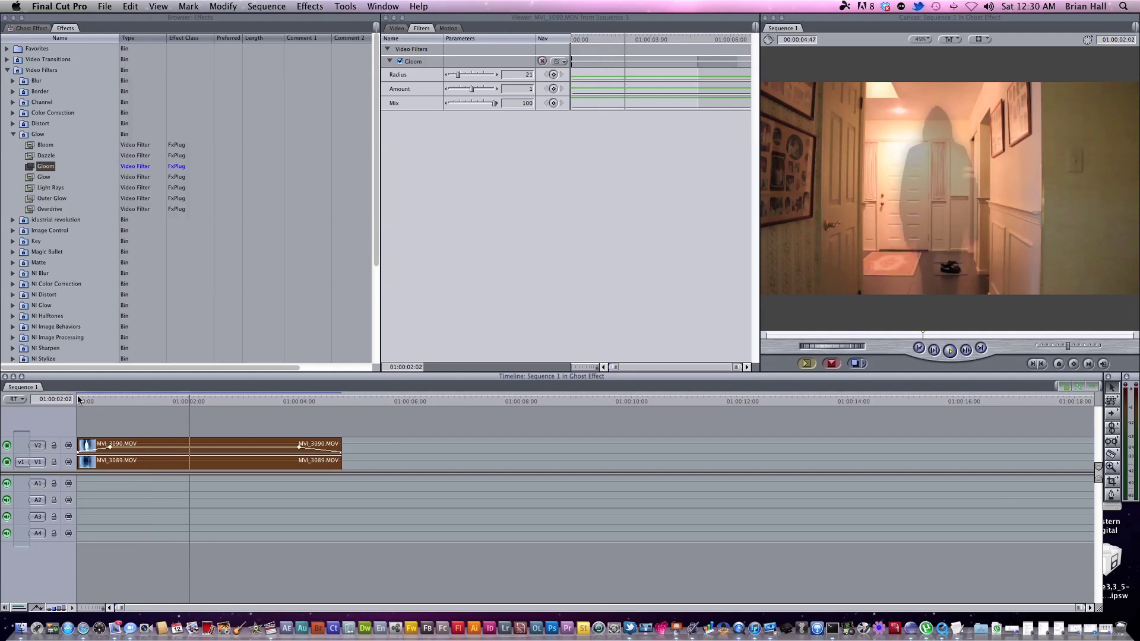
key("space")
left_click(89, 400)
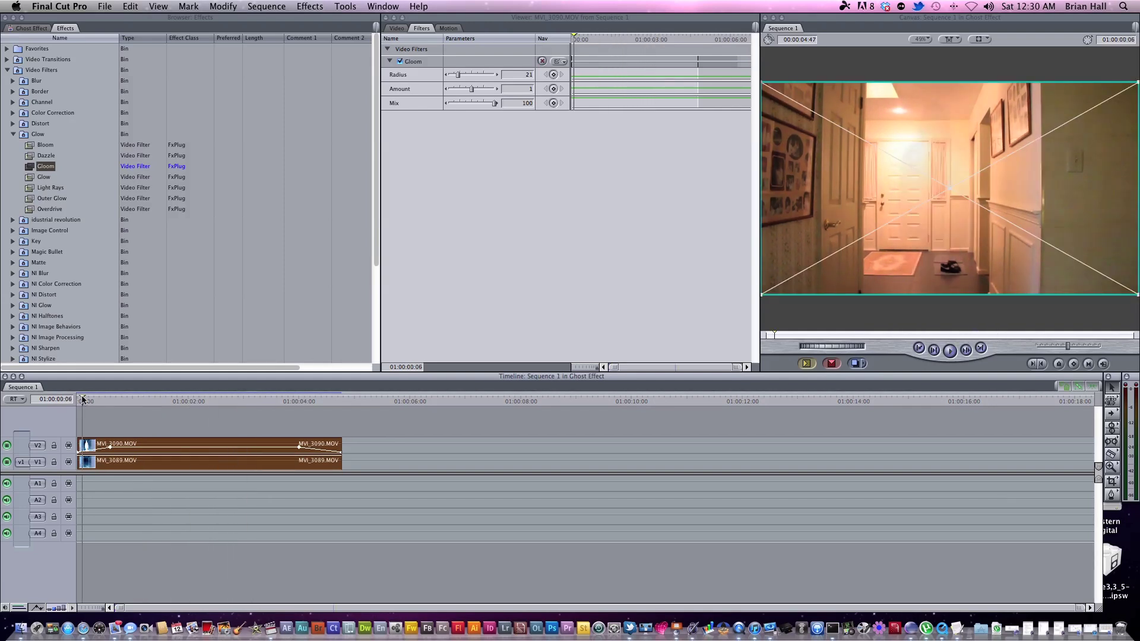
mouse_move(89, 401)
left_mouse_down()
mouse_move(112, 403)
mouse_move(69, 402)
left_mouse_up()
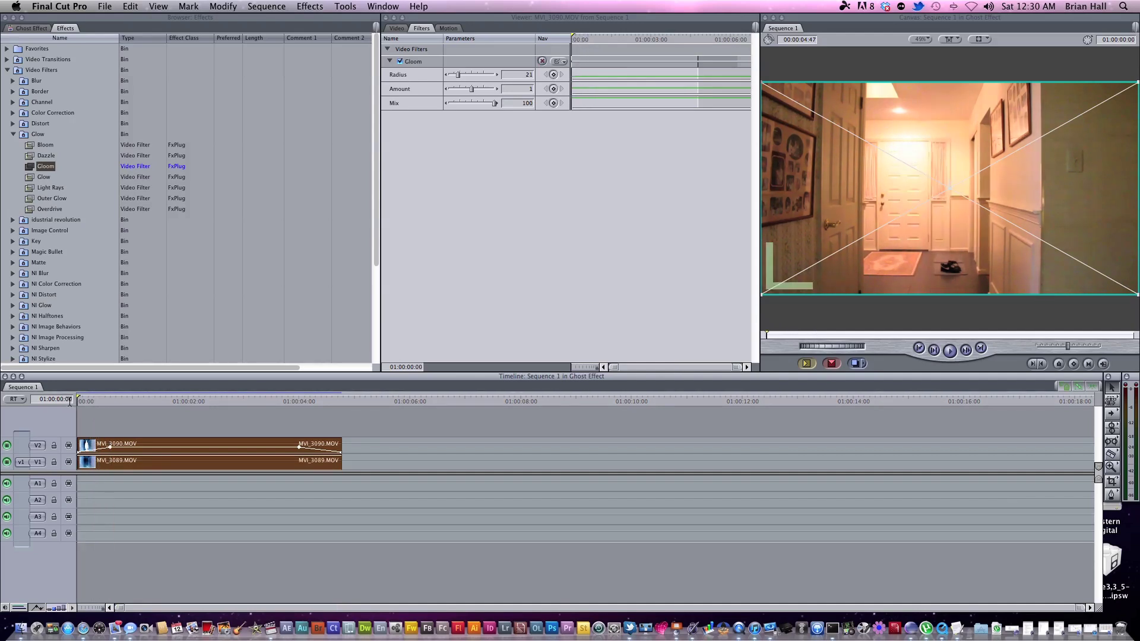
key("space")
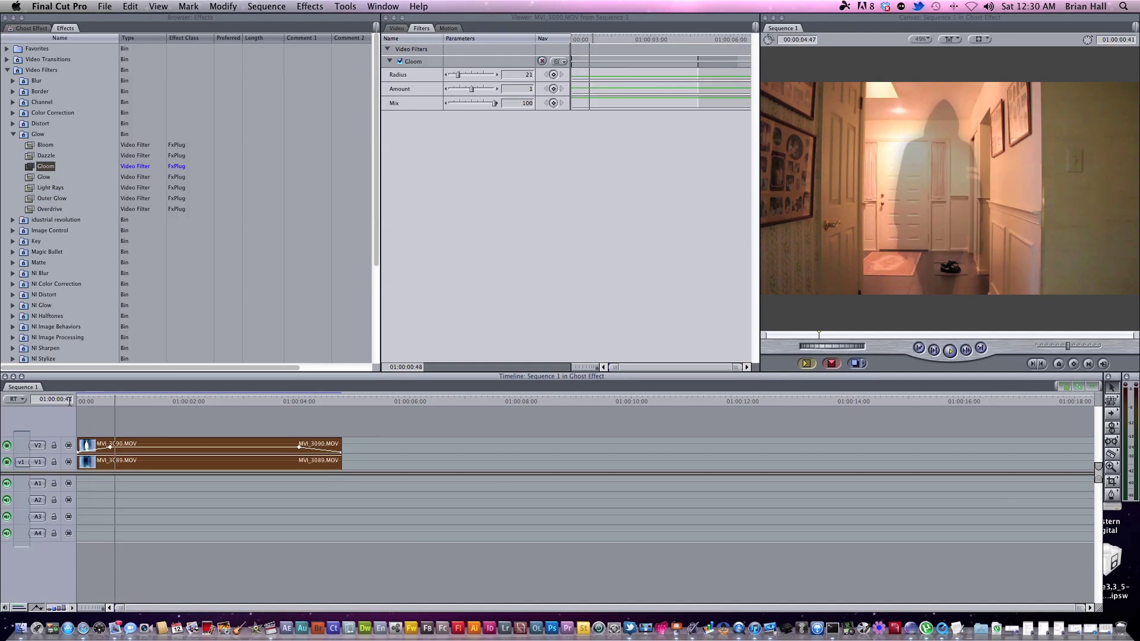